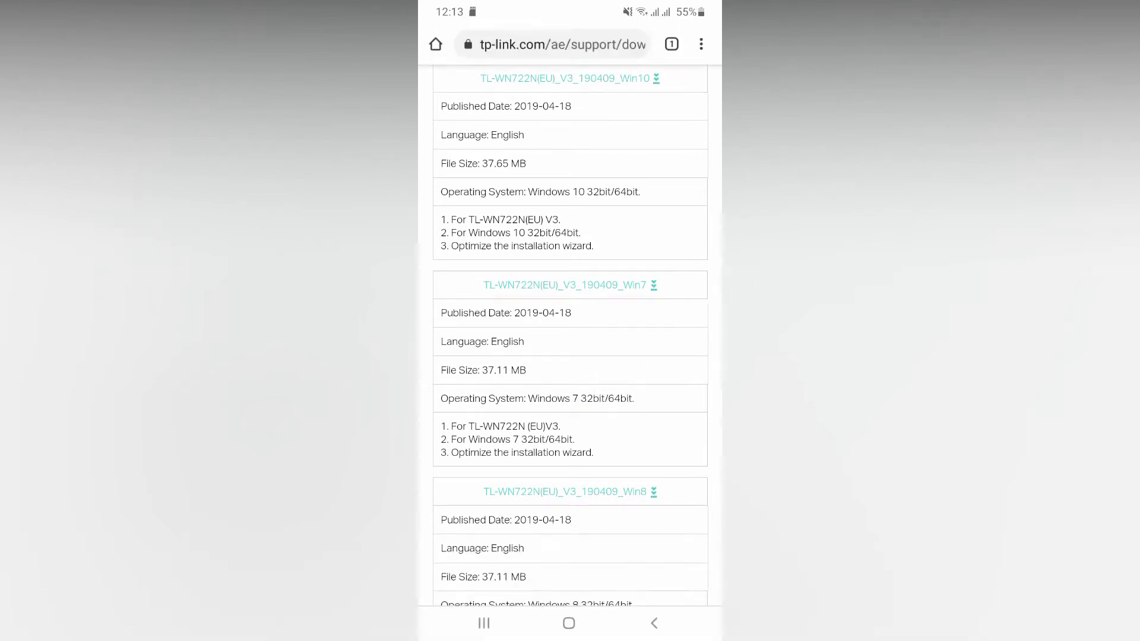
# Download the TL-WN722N(EU)_V3_190409_Win7 driver to the phone's Downloads folder and follow its progress until complete
pyautogui.click(565, 285)
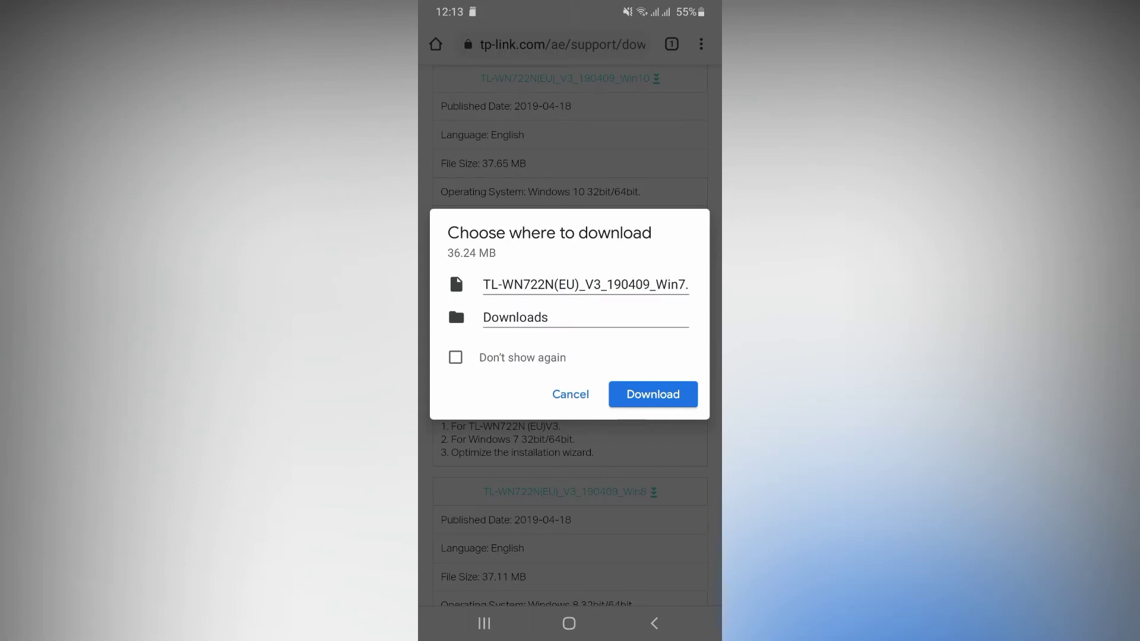
pyautogui.click(654, 394)
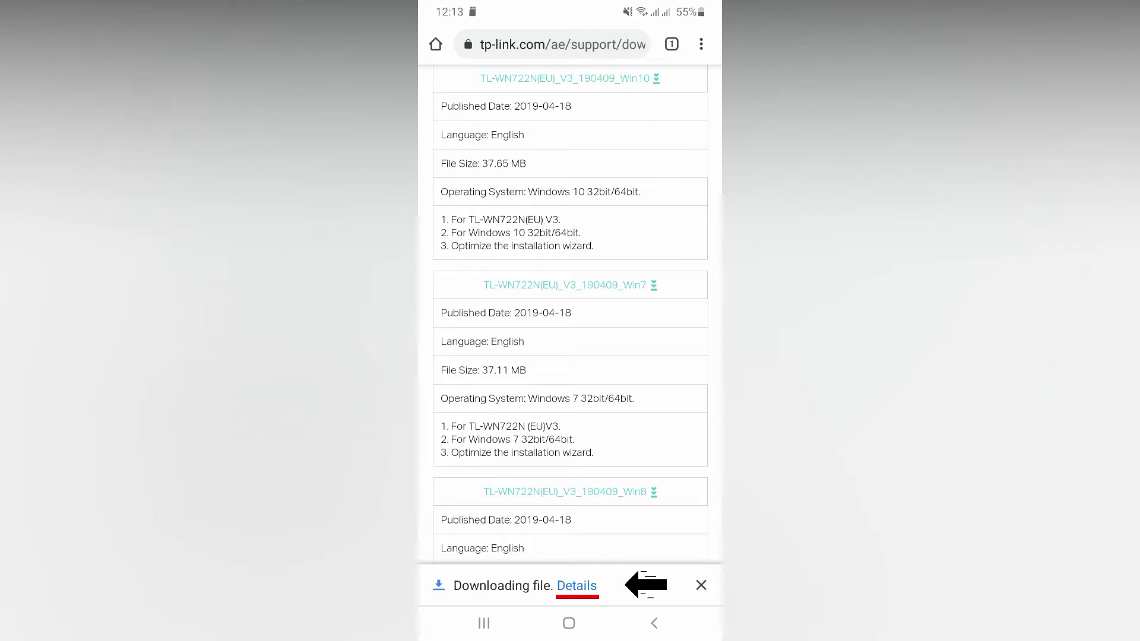
pyautogui.click(577, 586)
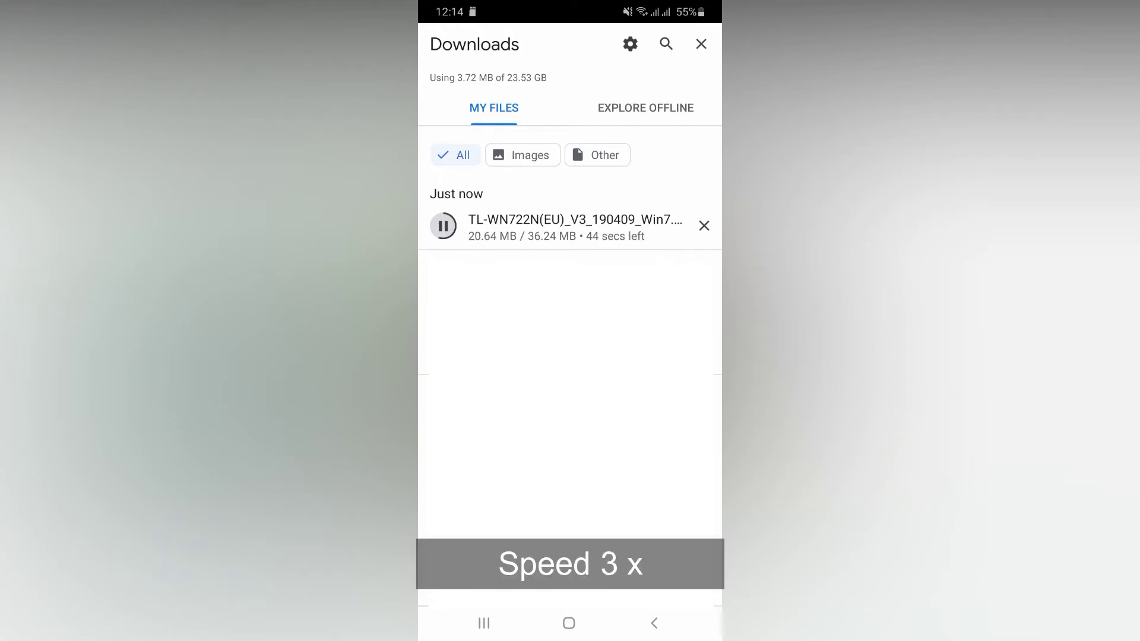
pyautogui.scroll(-2, 570, 297)
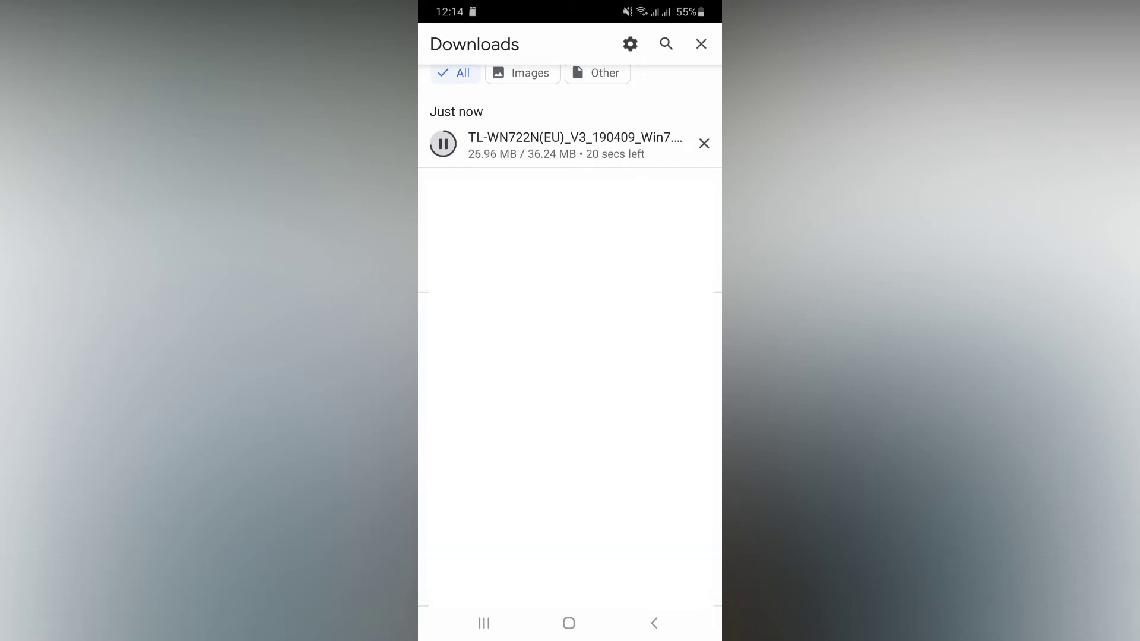
pyautogui.scroll(2, 570, 297)
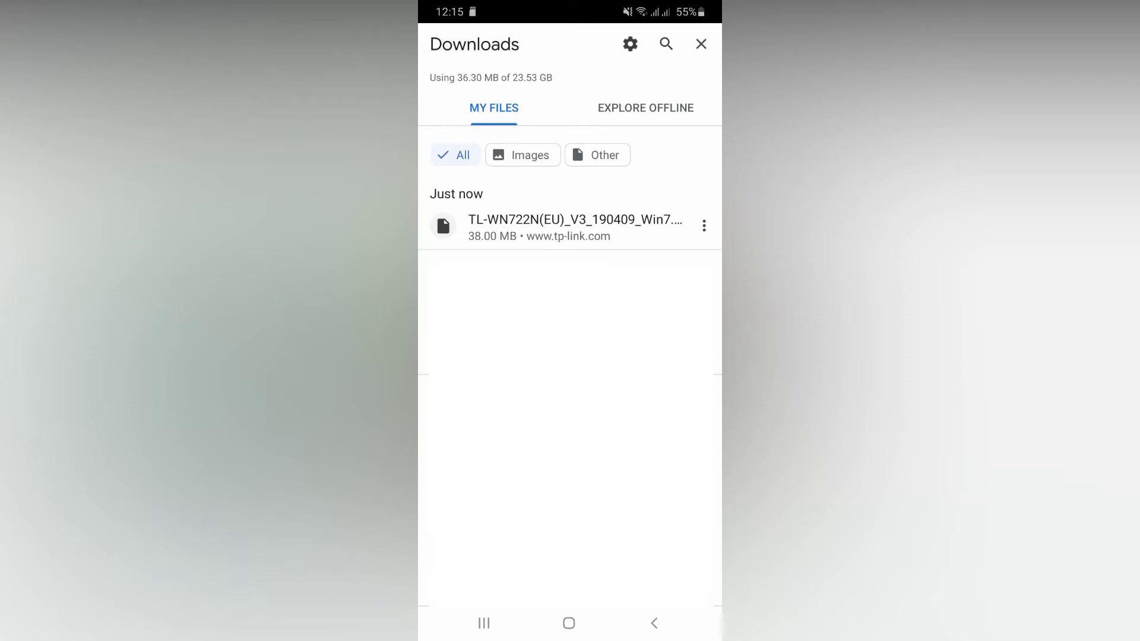
pyautogui.click(568, 623)
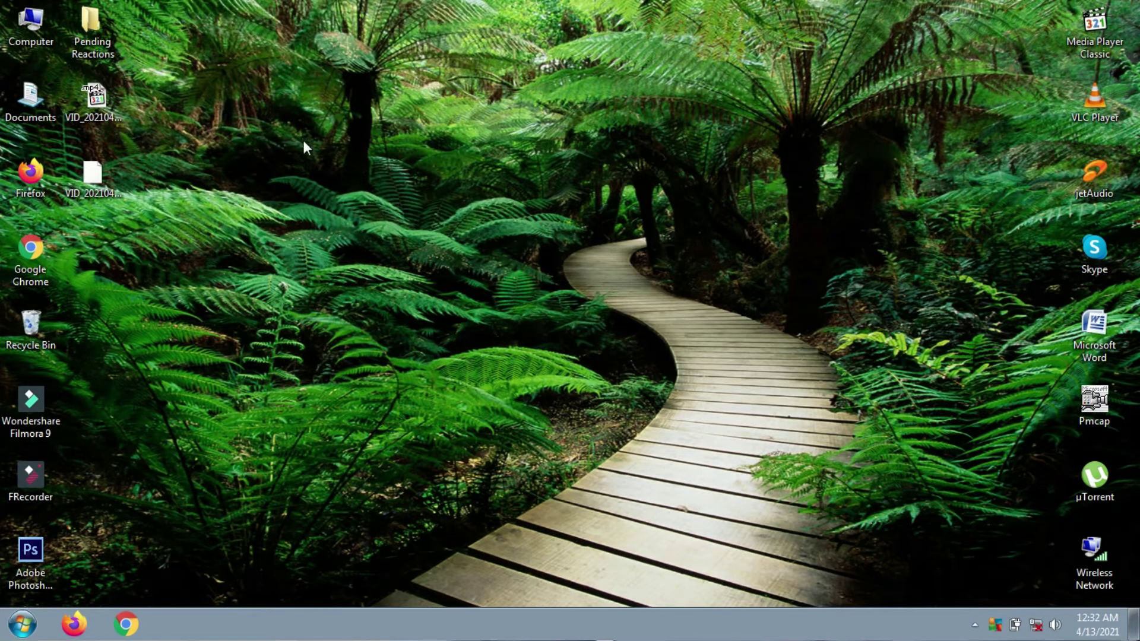
# On the Windows PC, browse to the Download folder in the connected Galaxy A10s phone's internal storage
pyautogui.doubleClick(32, 26)
pyautogui.doubleClick(465, 94)
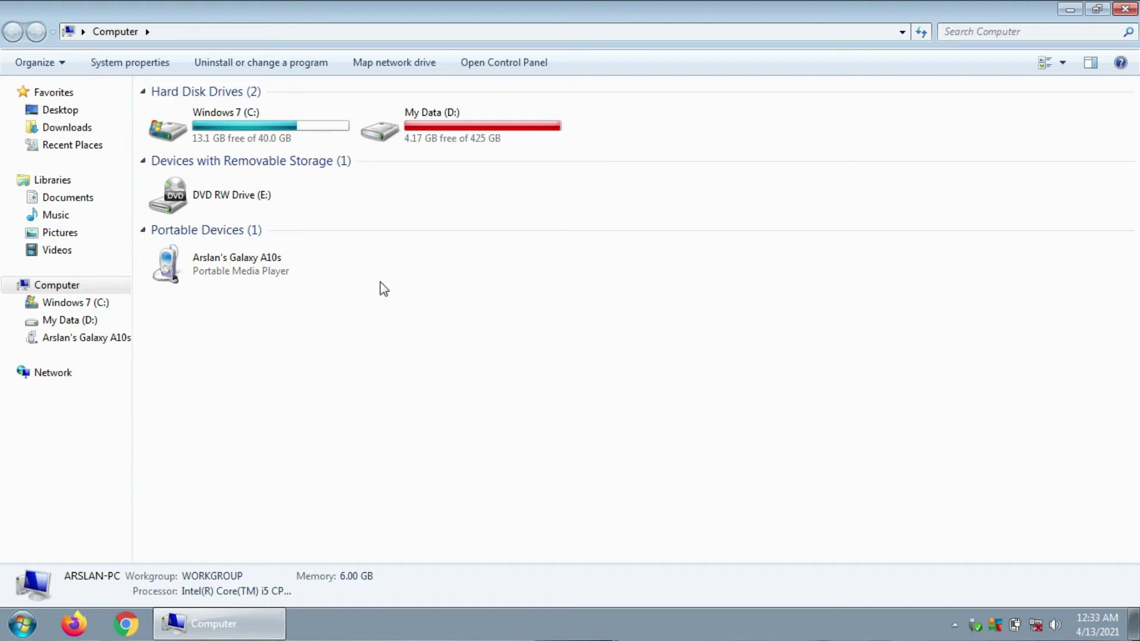
pyautogui.doubleClick(255, 275)
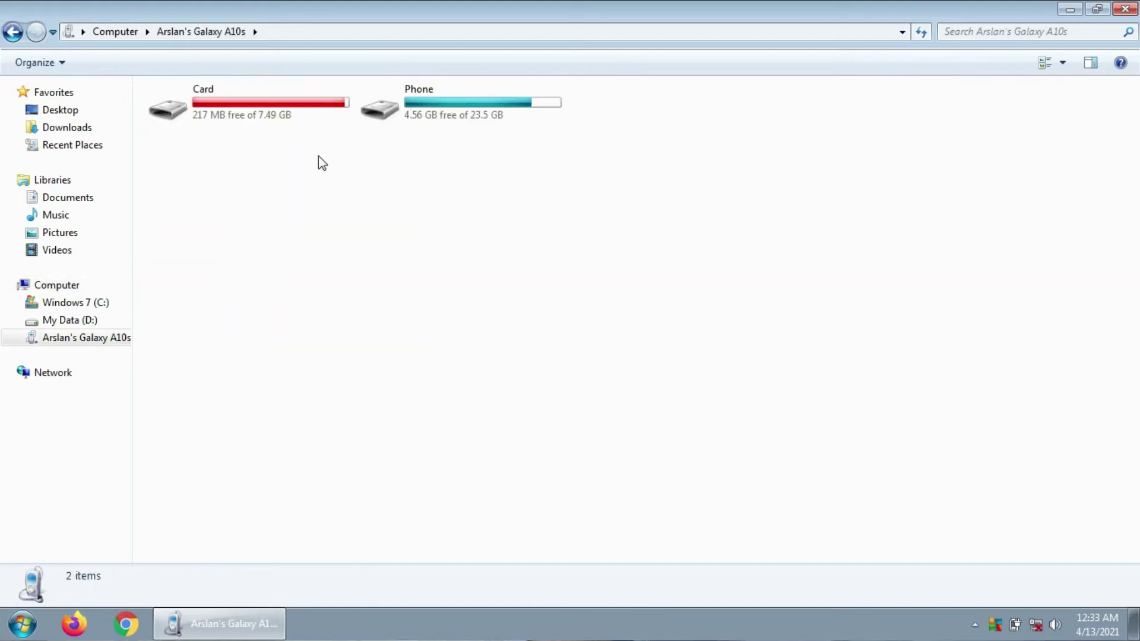
pyautogui.doubleClick(517, 107)
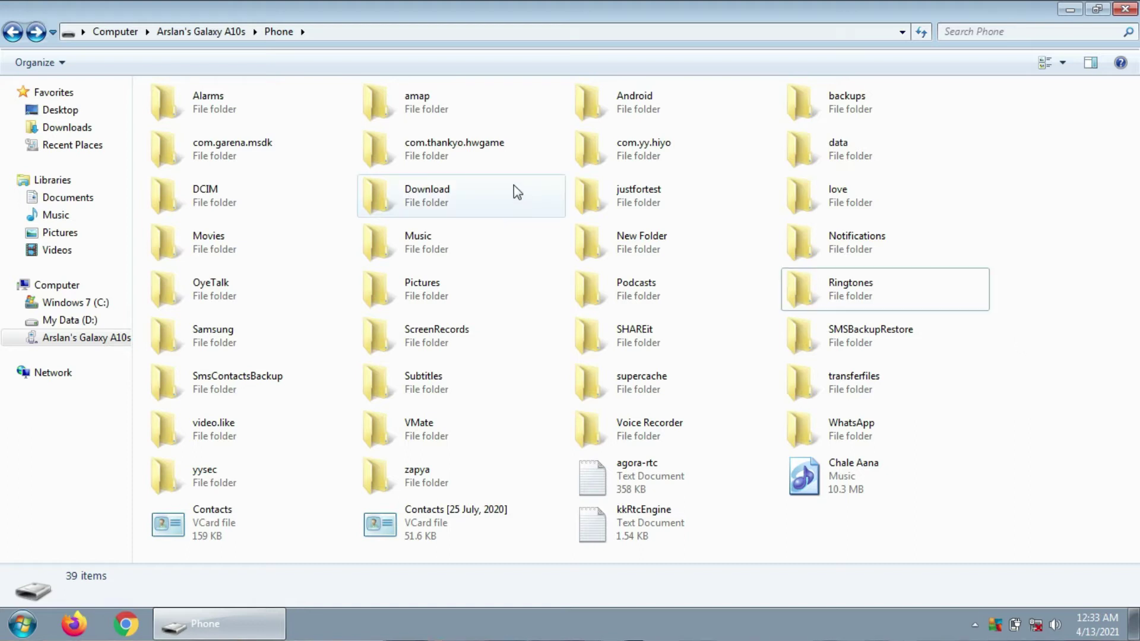
pyautogui.doubleClick(512, 187)
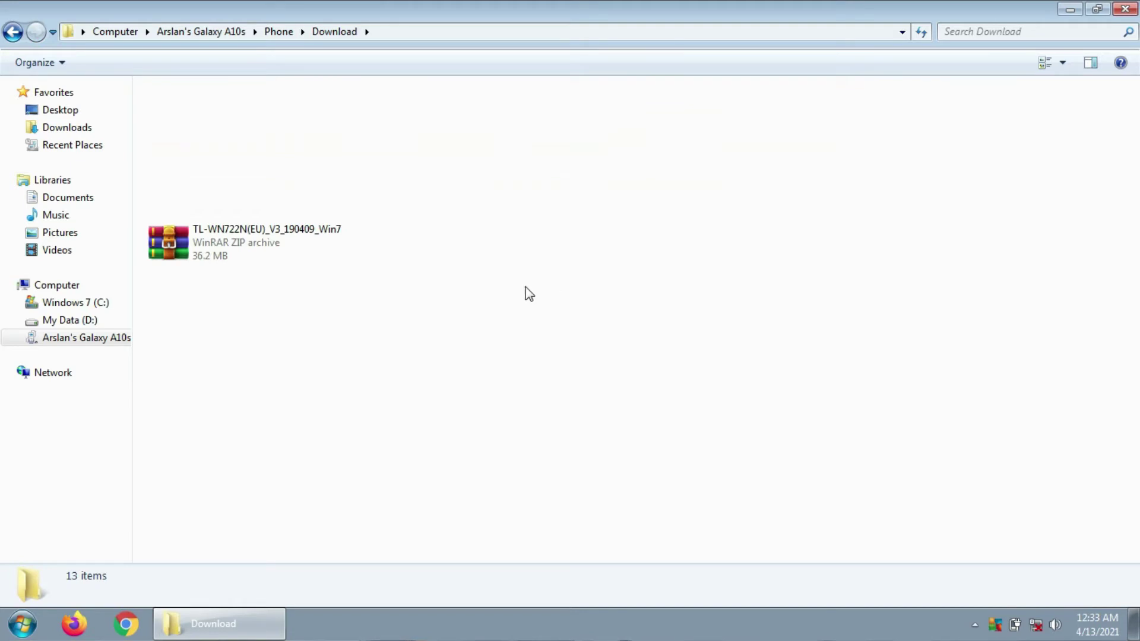
# Cut the TL-WN722N(EU)_V3_190409_Win7 ZIP archive from the phone's Download folder and close the window
pyautogui.click(329, 251)
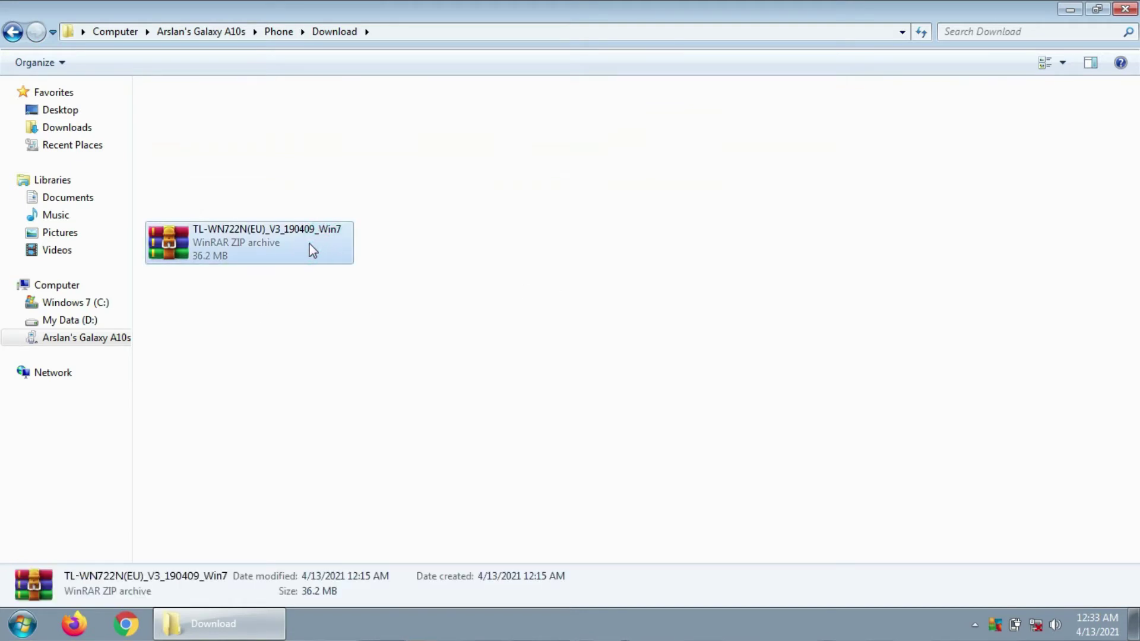
pyautogui.rightClick(309, 244)
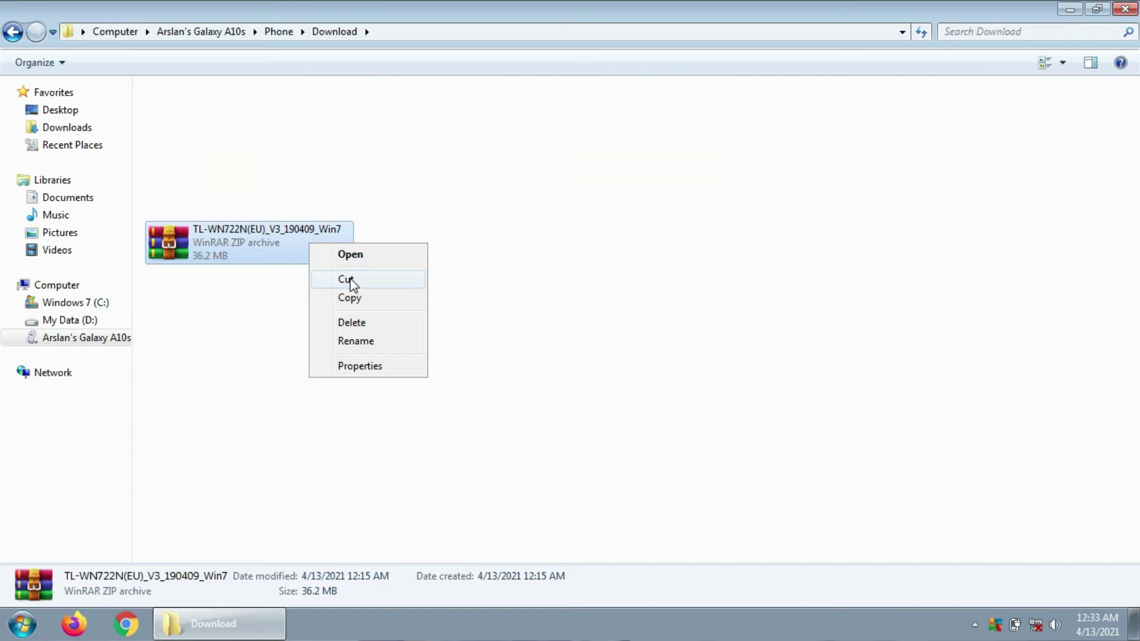
pyautogui.click(350, 280)
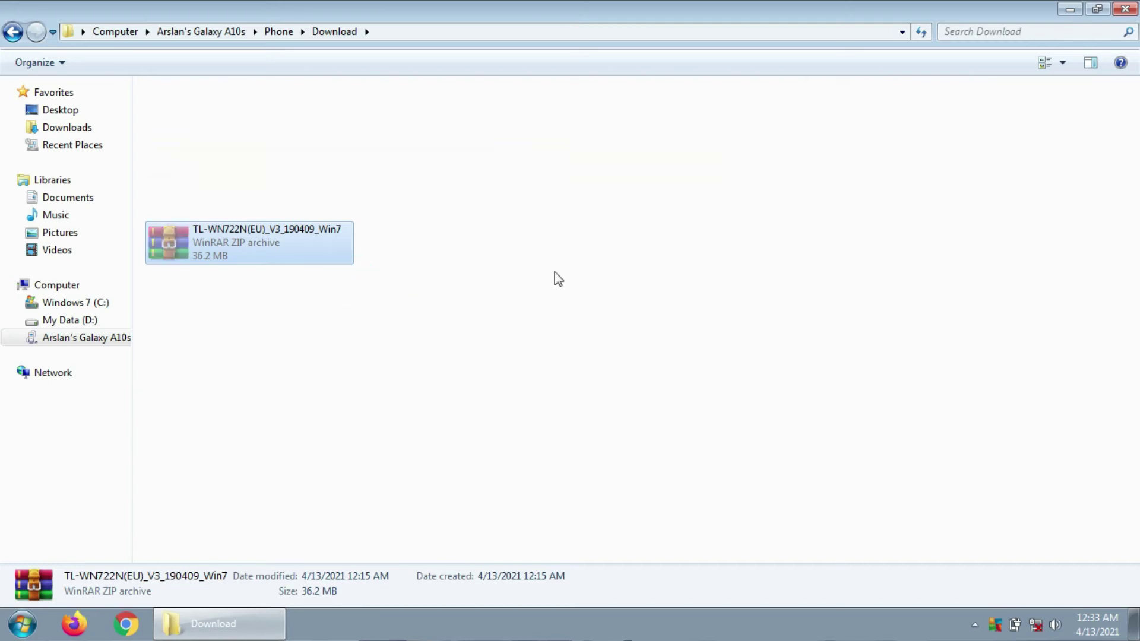
pyautogui.click(1122, 9)
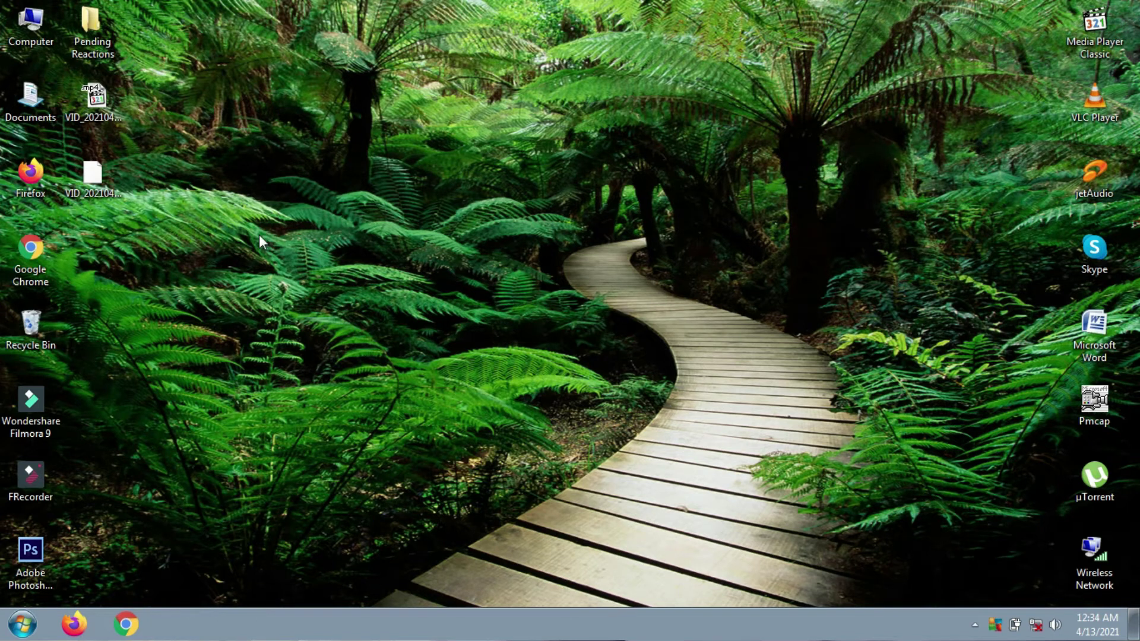
# Create a desktop folder named "TP Link TL-WN722N V3 Wireless USB Adapter Drivers"
pyautogui.rightClick(131, 240)
pyautogui.moveTo(244, 373)
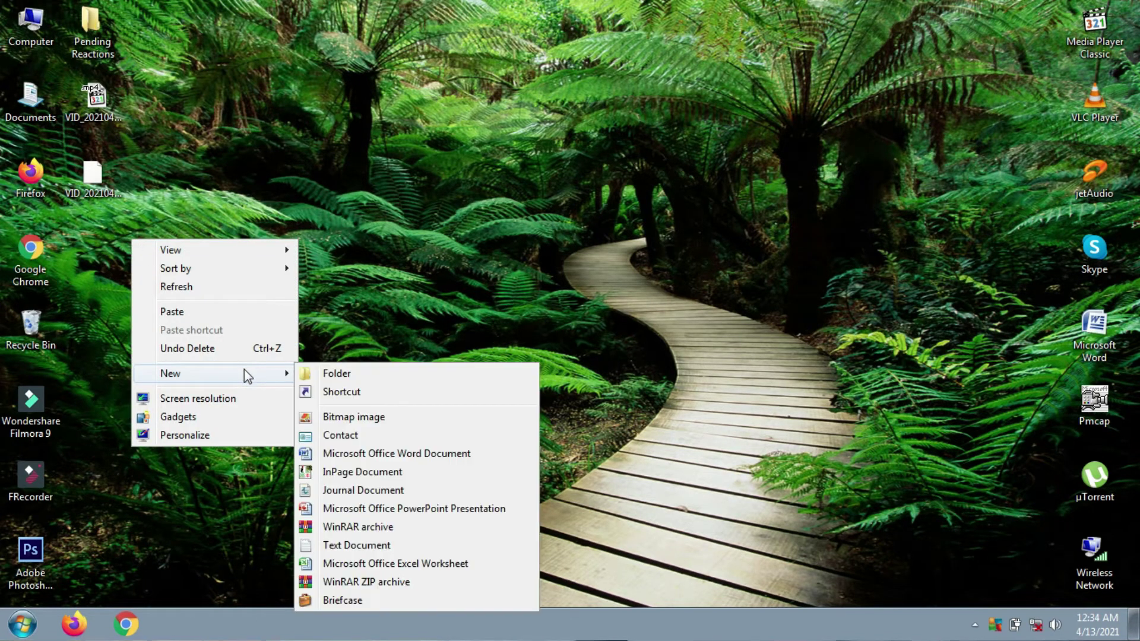
pyautogui.click(321, 372)
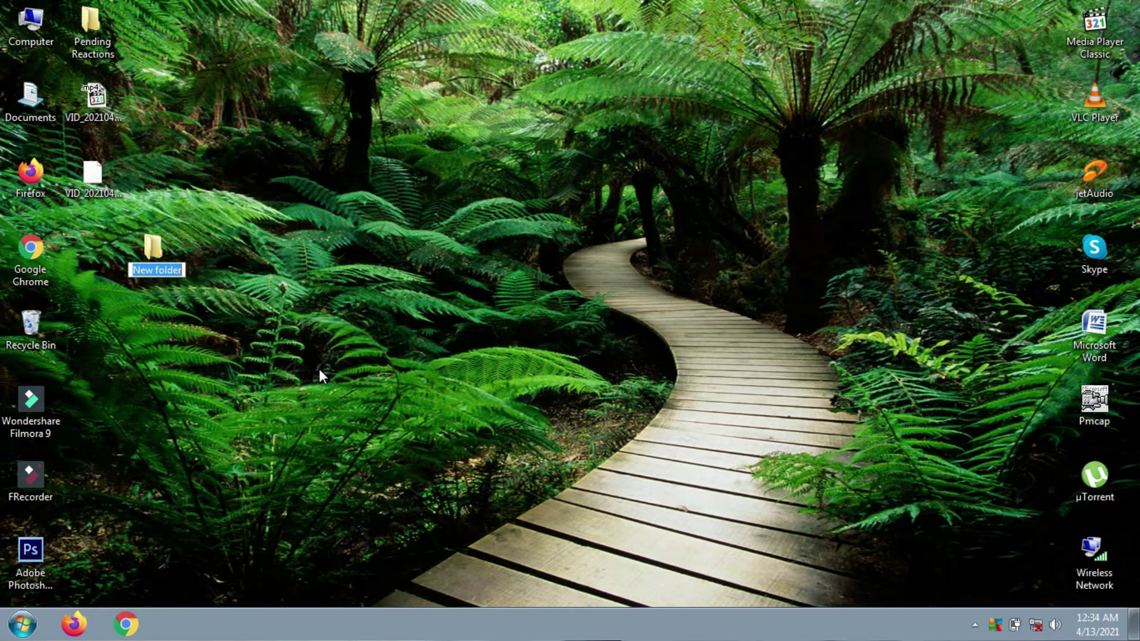
pyautogui.write('T')
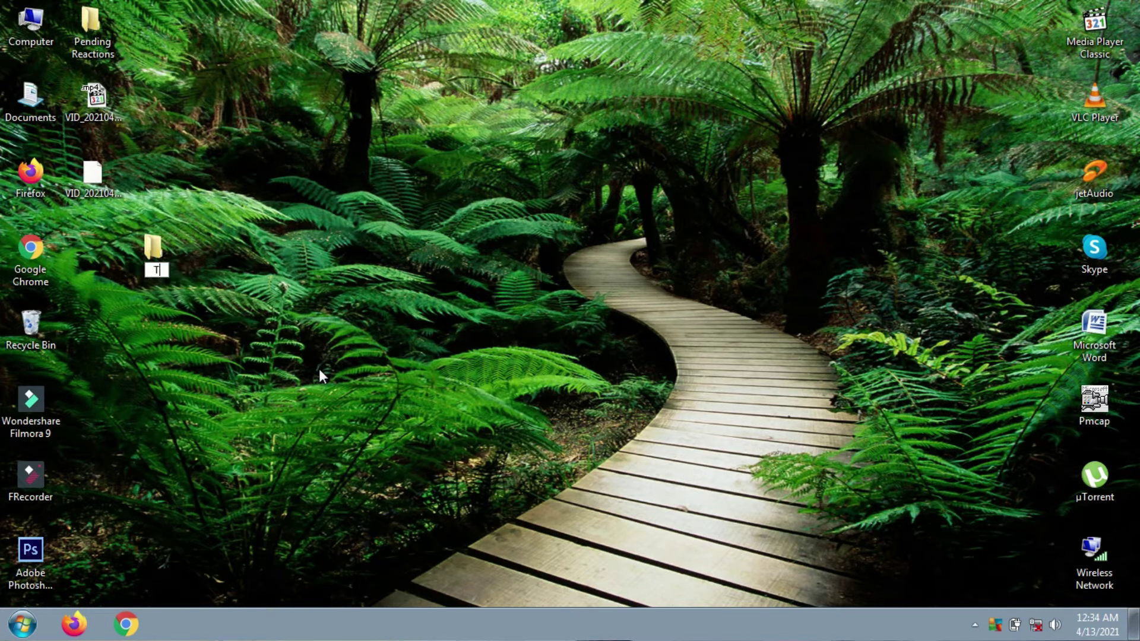
pyautogui.write('P Link TL-')
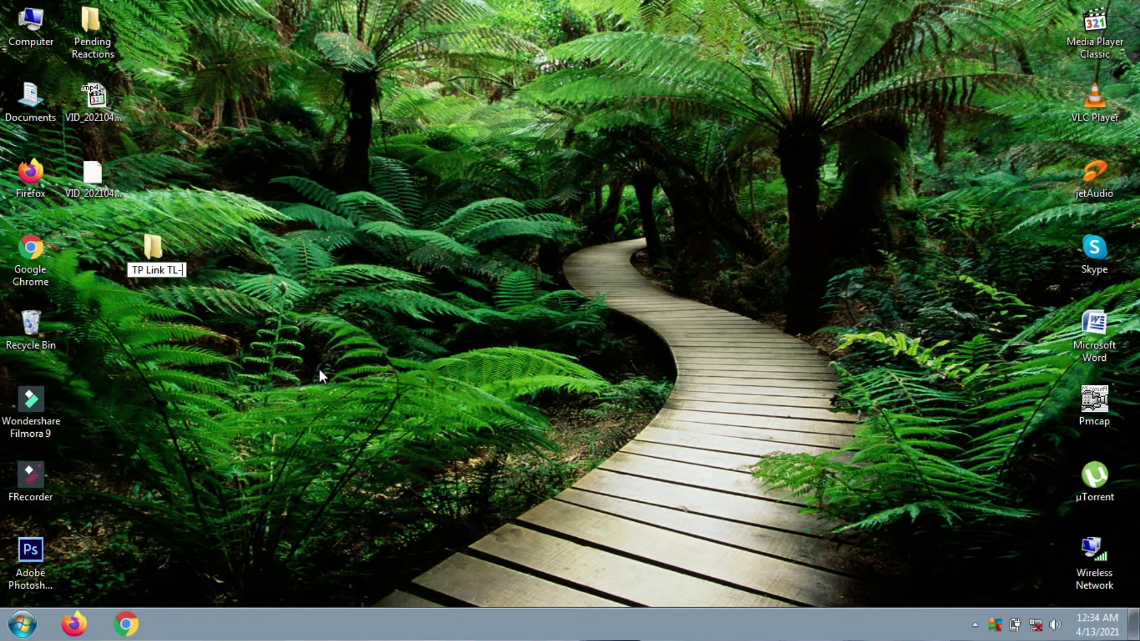
pyautogui.write('WN722')
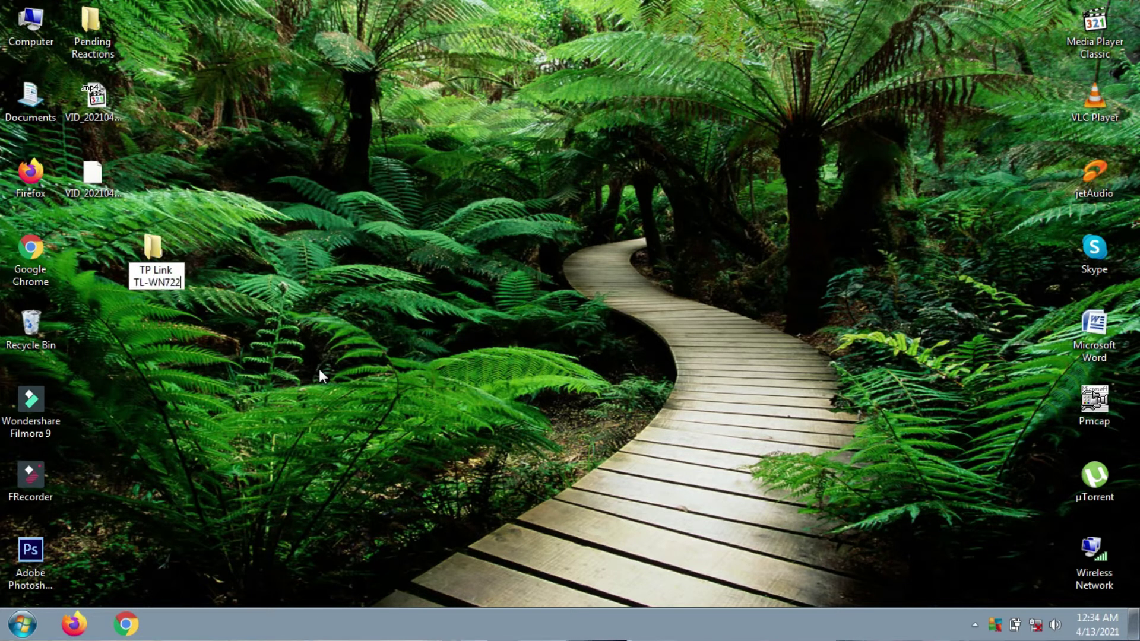
pyautogui.write('N V')
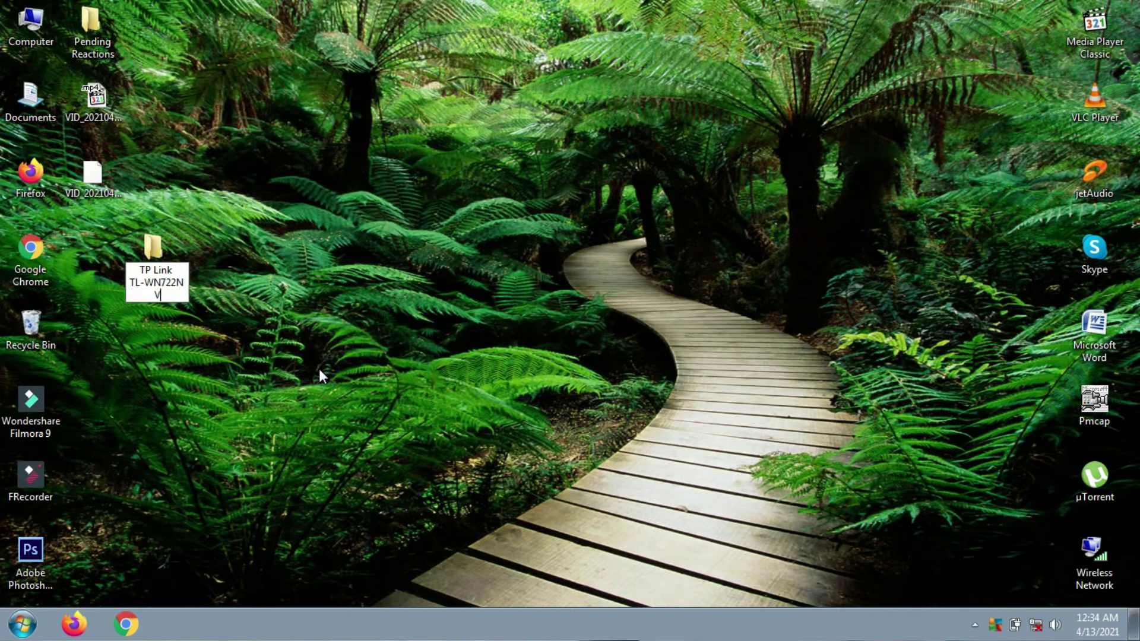
pyautogui.write('3 Wireless USB A')
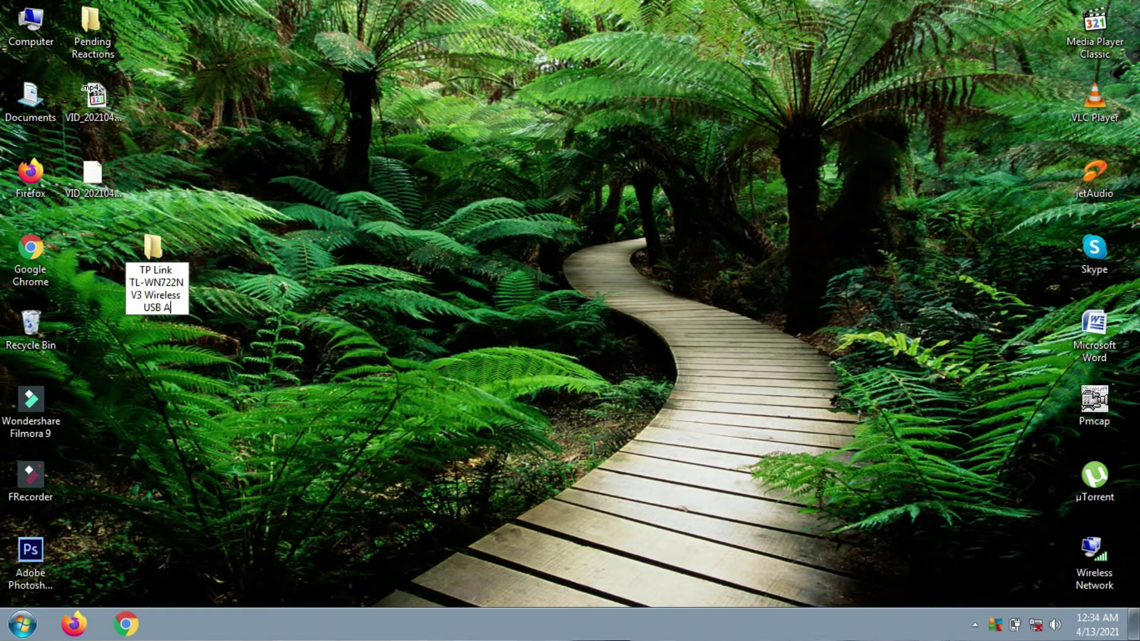
pyautogui.write('dapter Drivers')
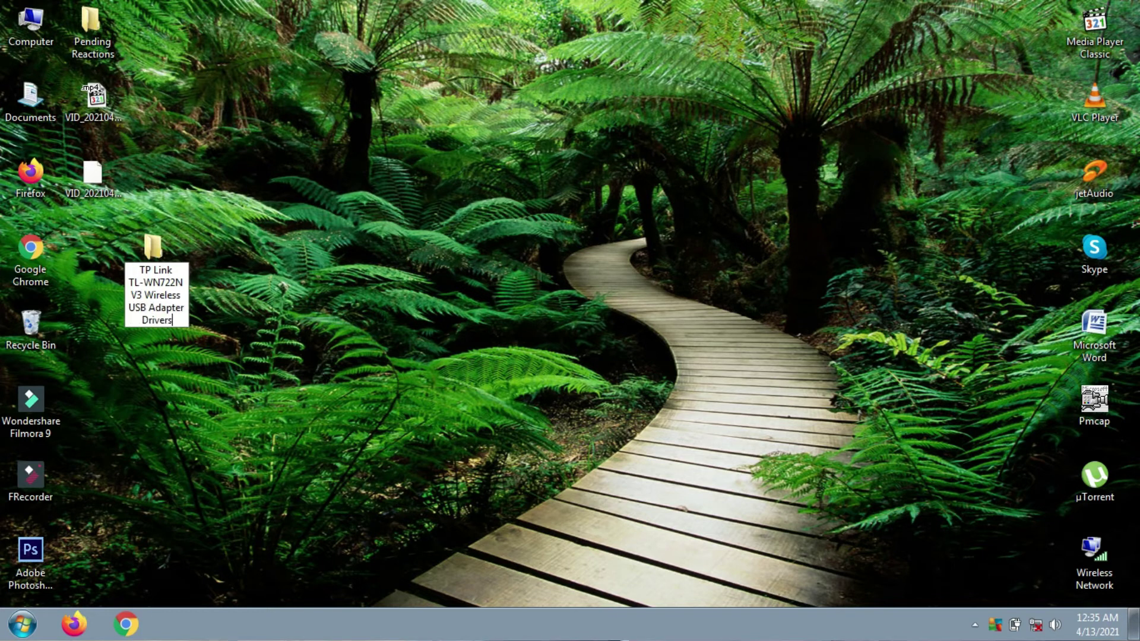
pyautogui.press('Return')
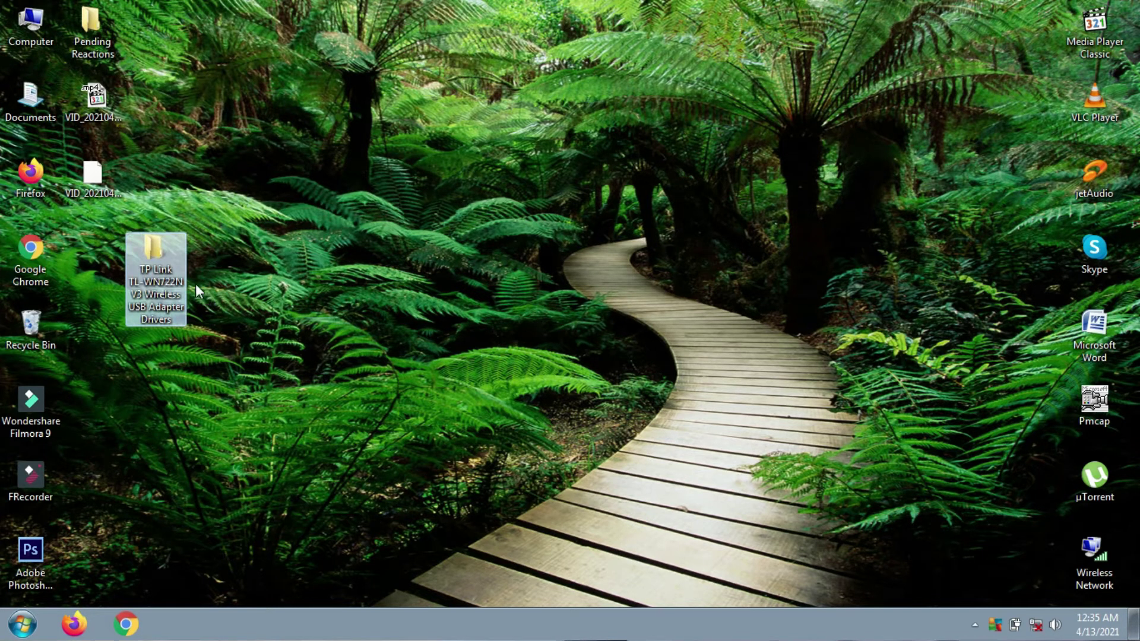
# Inside the new desktop drivers folder, create a subfolder named "Windows 7 (32bit 64 bit)"
pyautogui.doubleClick(152, 267)
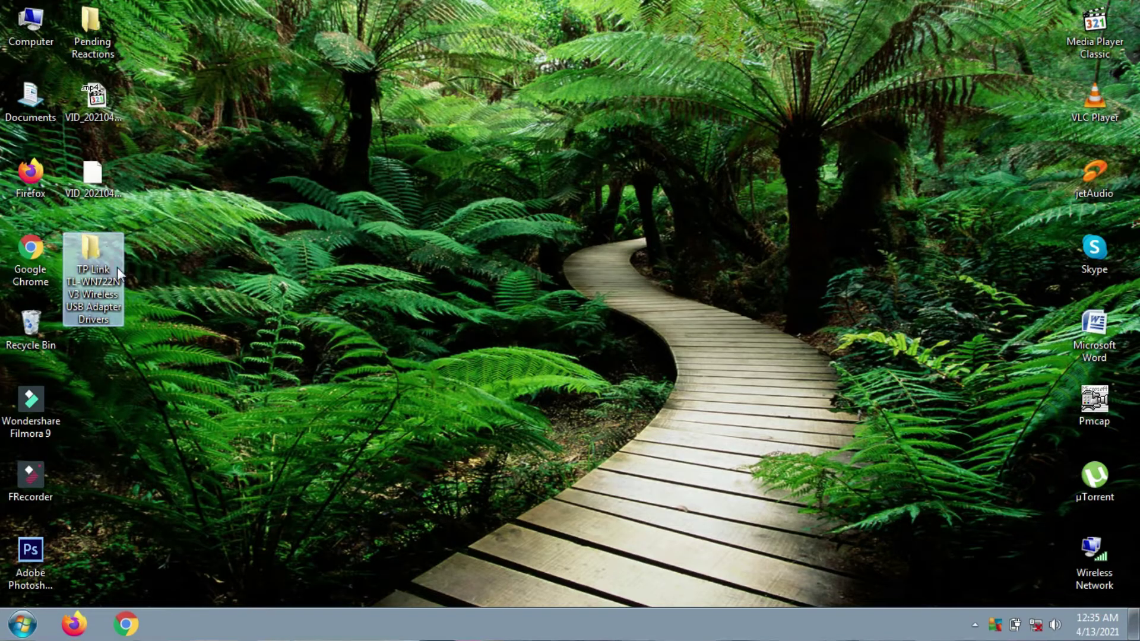
pyautogui.rightClick(341, 179)
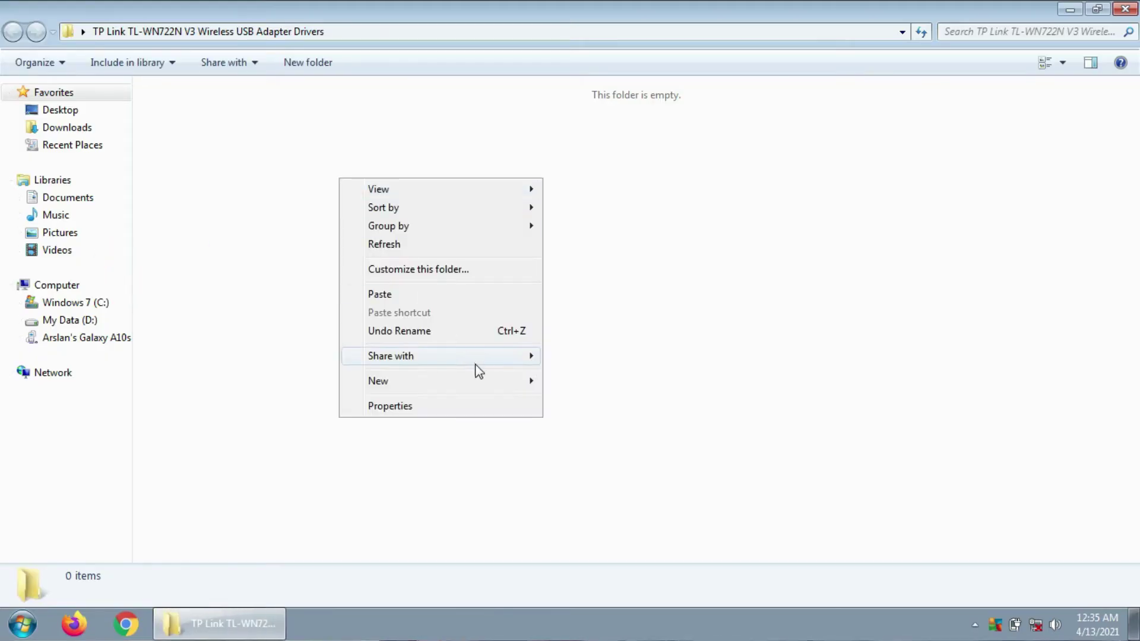
pyautogui.moveTo(488, 384)
pyautogui.click(594, 382)
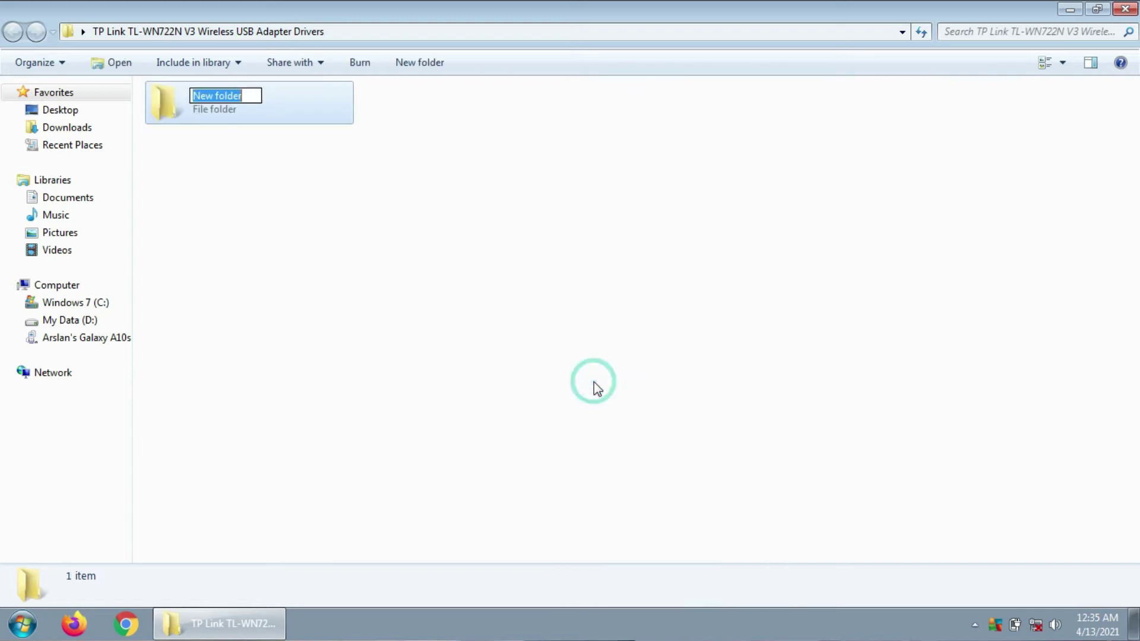
pyautogui.write('Windows')
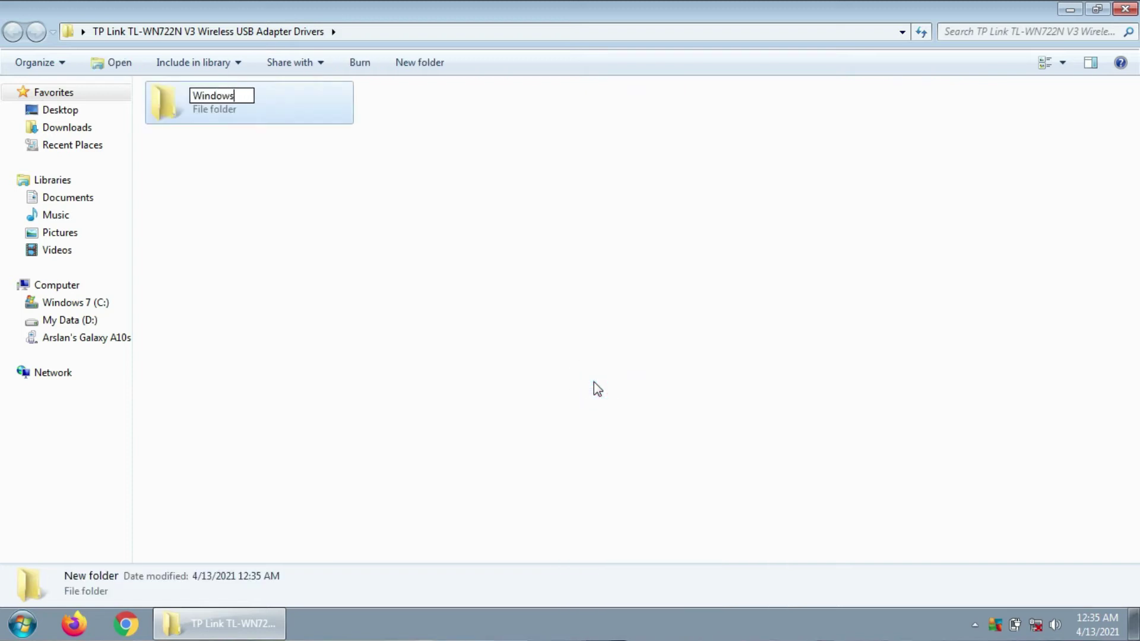
pyautogui.write(' 7 32bit 64 bit')
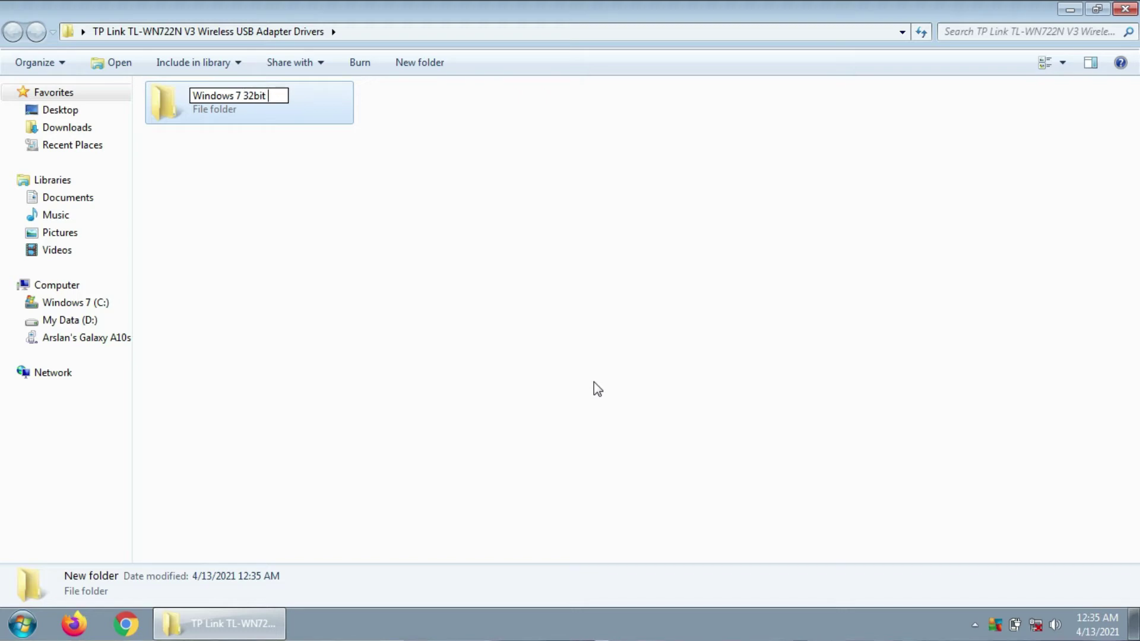
pyautogui.press('Left')
pyautogui.write('(')
pyautogui.press('End')
pyautogui.write(')')
pyautogui.press('Return')
# Paste the cut driver archive into the "Windows 7 (32bit 64 bit)" folder
pyautogui.press('Return')
pyautogui.rightClick(306, 260)
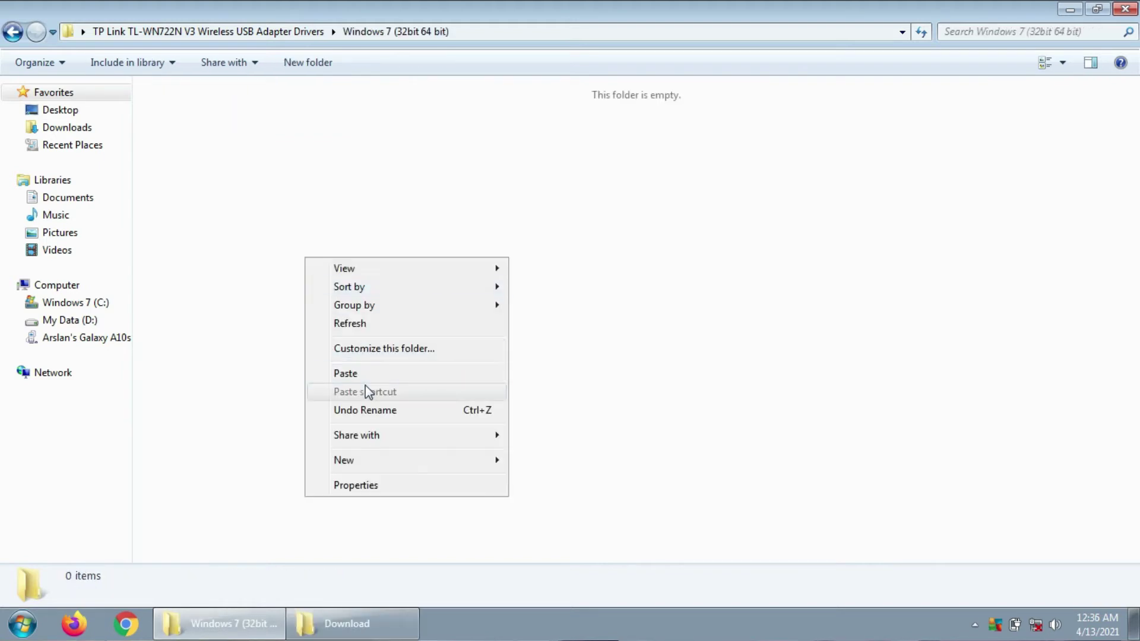
pyautogui.click(362, 375)
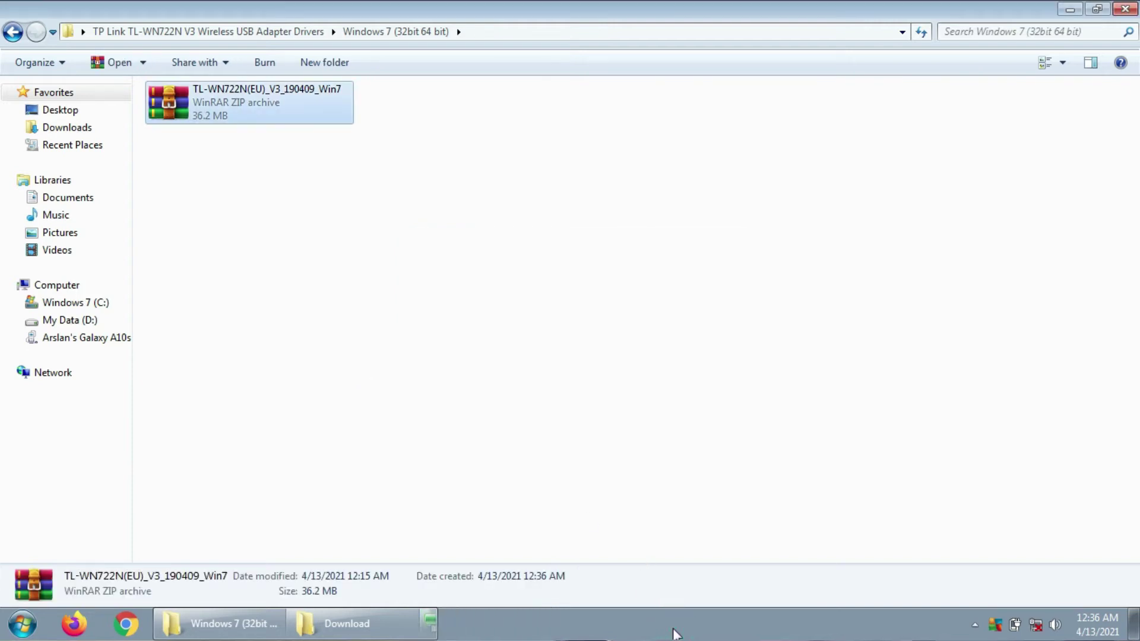
# Extract the driver archive into its own TL-WN722N(EU)_V3_190409_Win7 folder, check the extracted contents and return to the parent folder
pyautogui.click(313, 107)
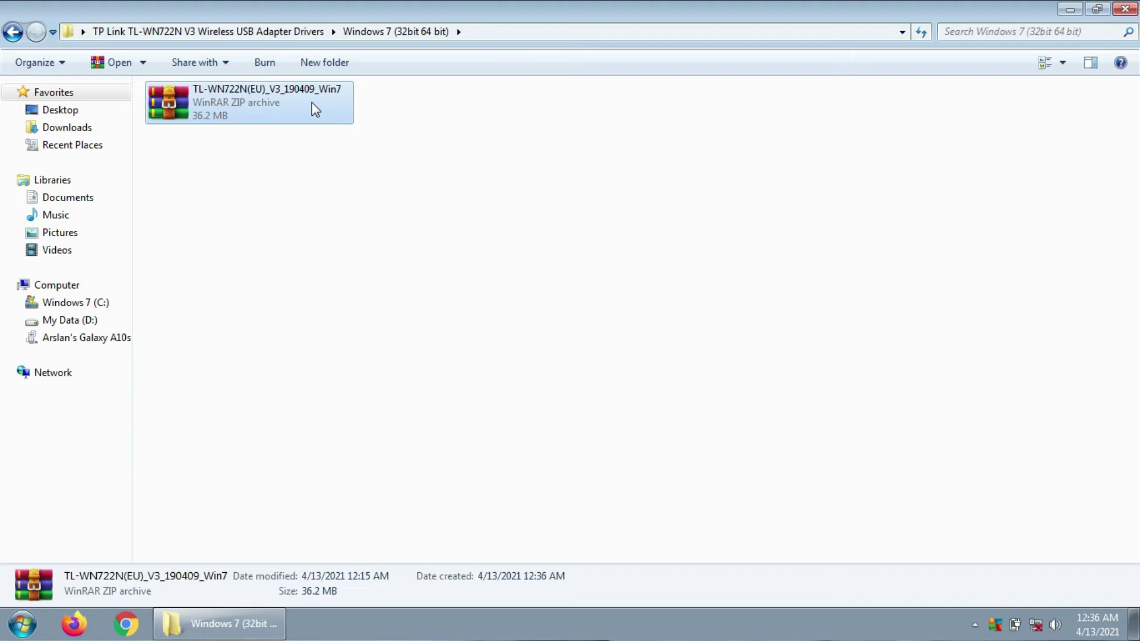
pyautogui.rightClick(312, 102)
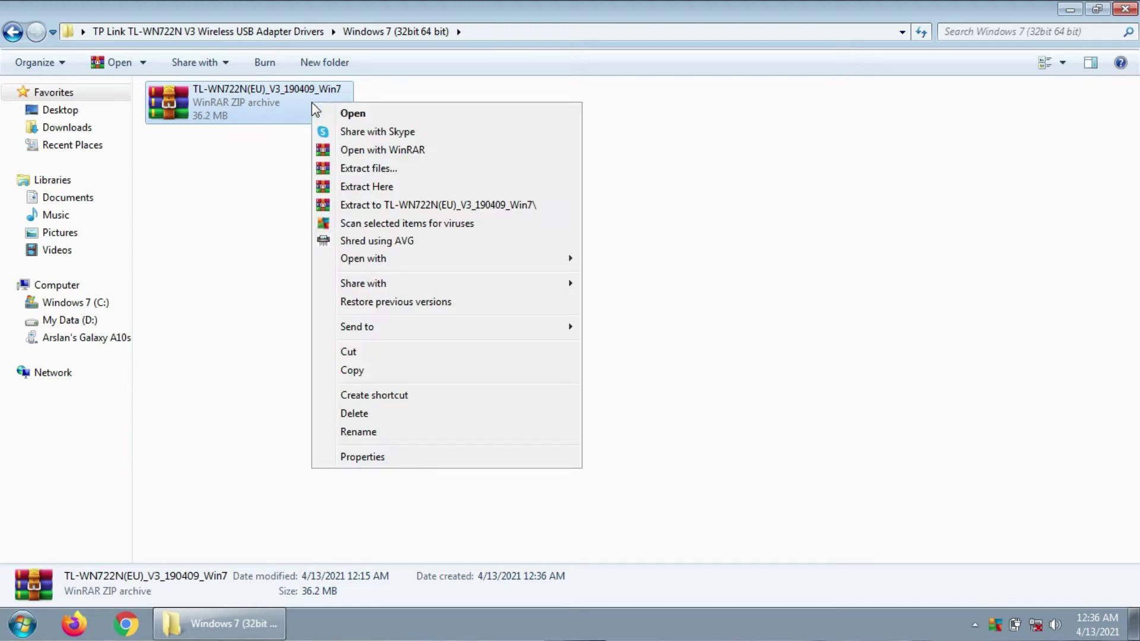
pyautogui.click(544, 205)
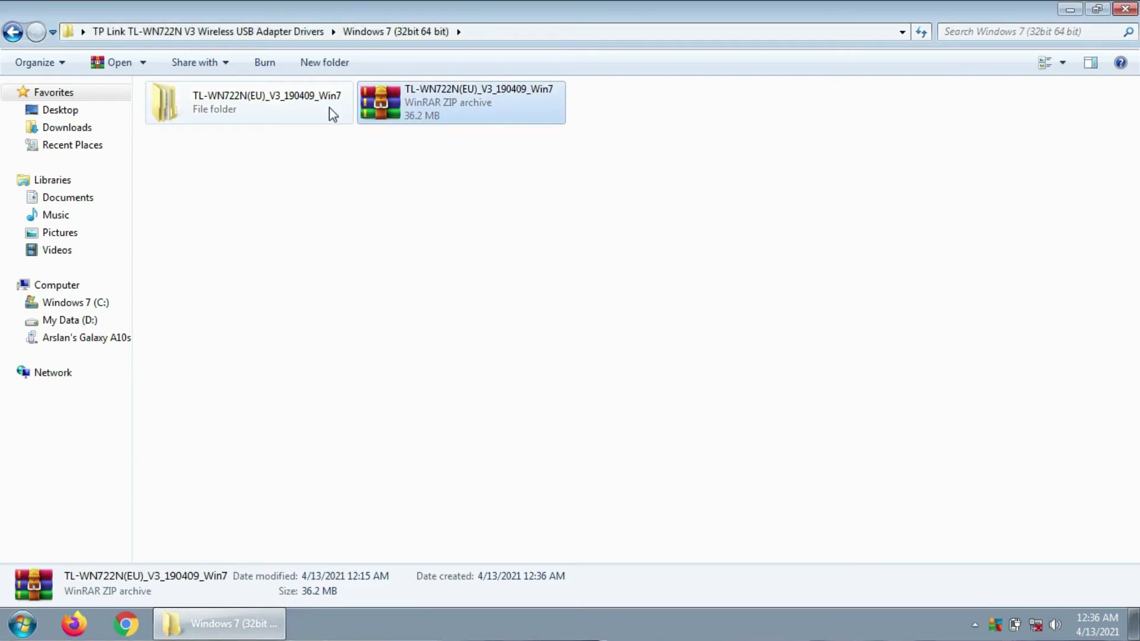
pyautogui.doubleClick(275, 110)
pyautogui.click(13, 33)
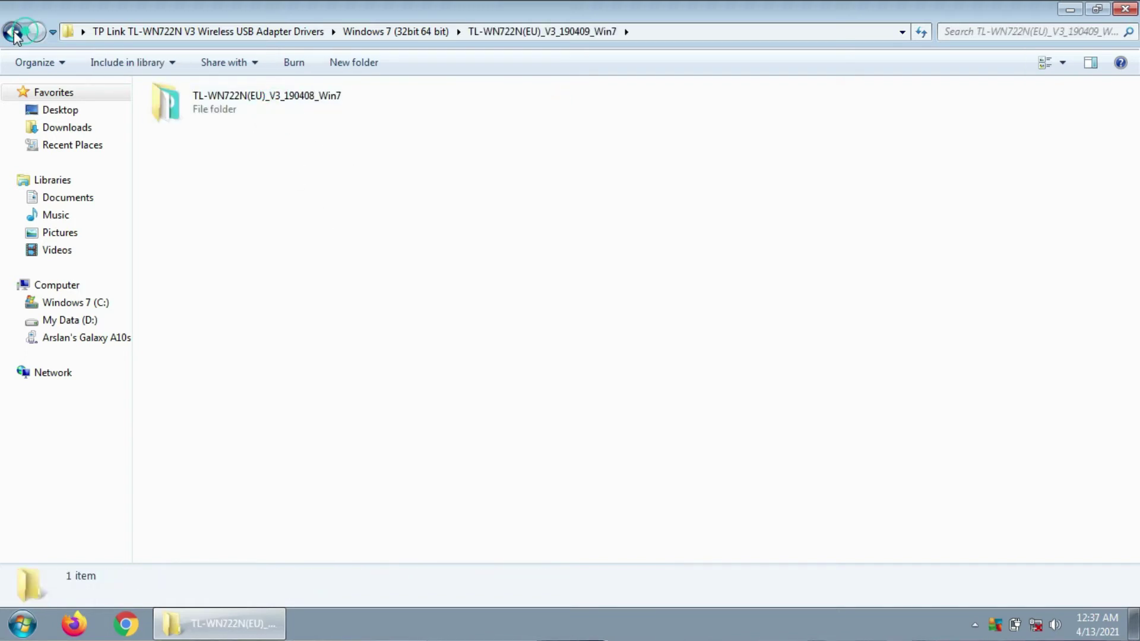
# Open Device Manager from the computer's system properties and expand the network adapters to find the TP-Link wireless adapter
pyautogui.press('super')
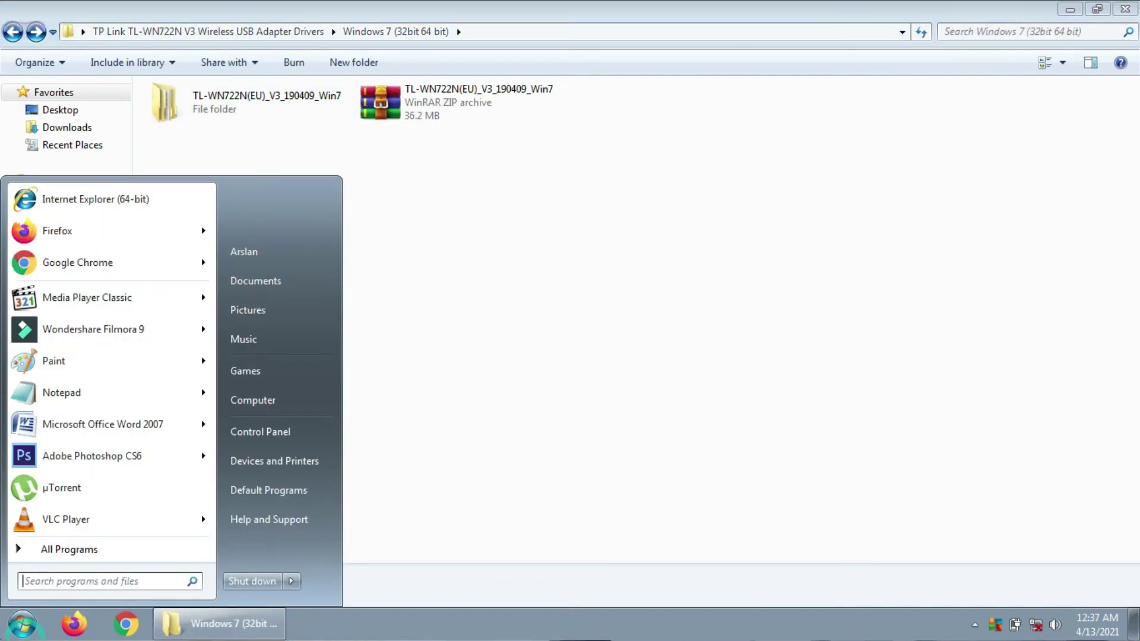
pyautogui.rightClick(298, 398)
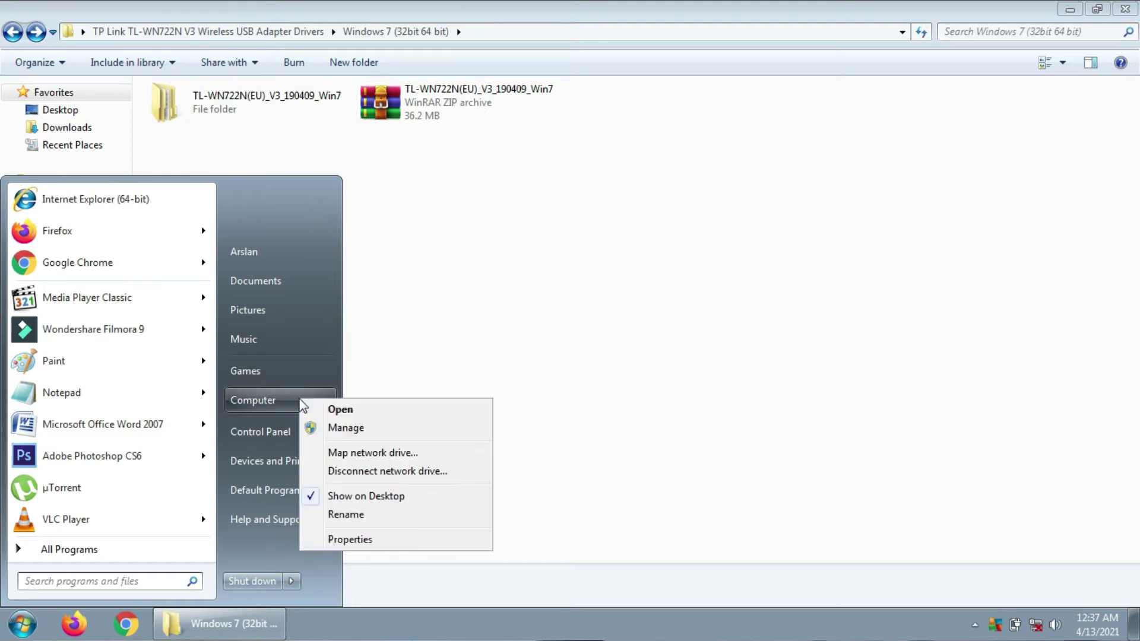
pyautogui.click(373, 538)
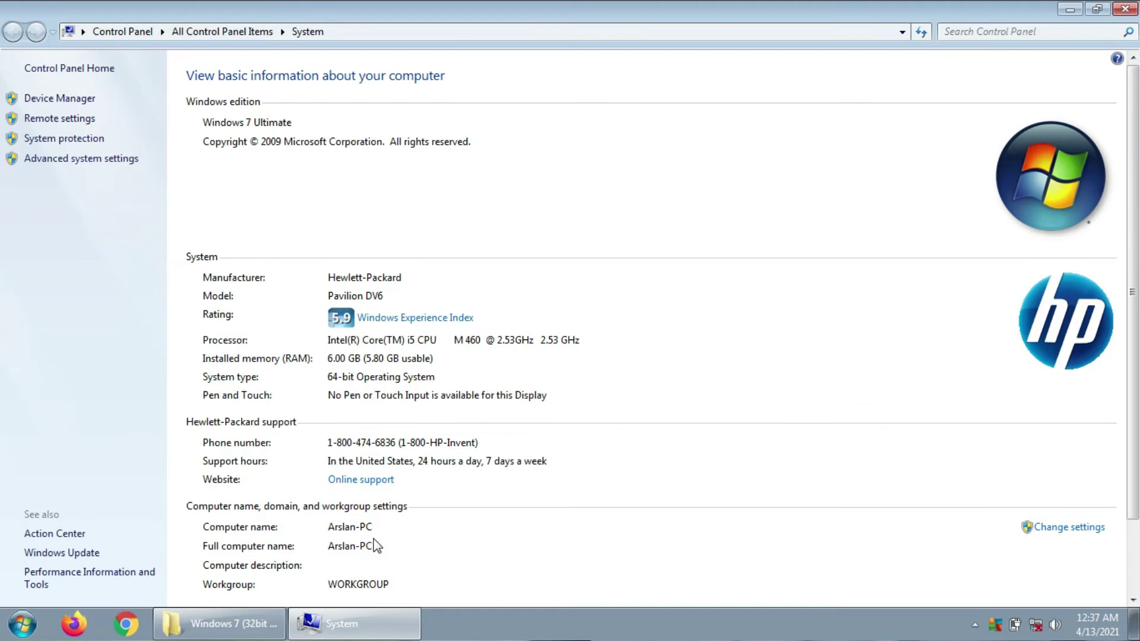
pyautogui.click(67, 96)
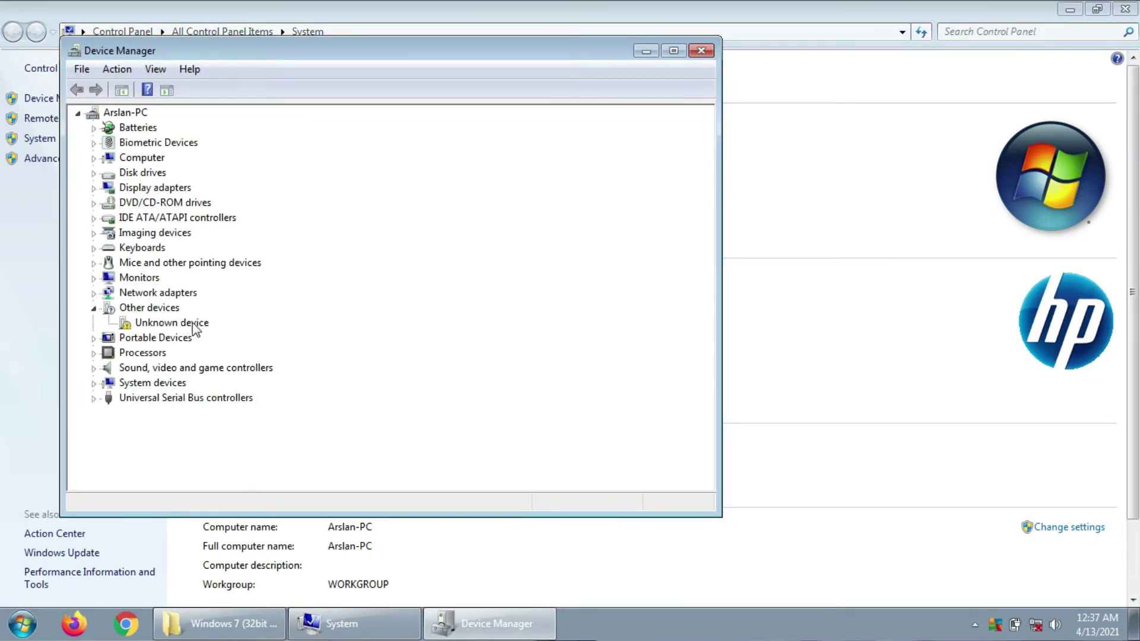
pyautogui.click(93, 294)
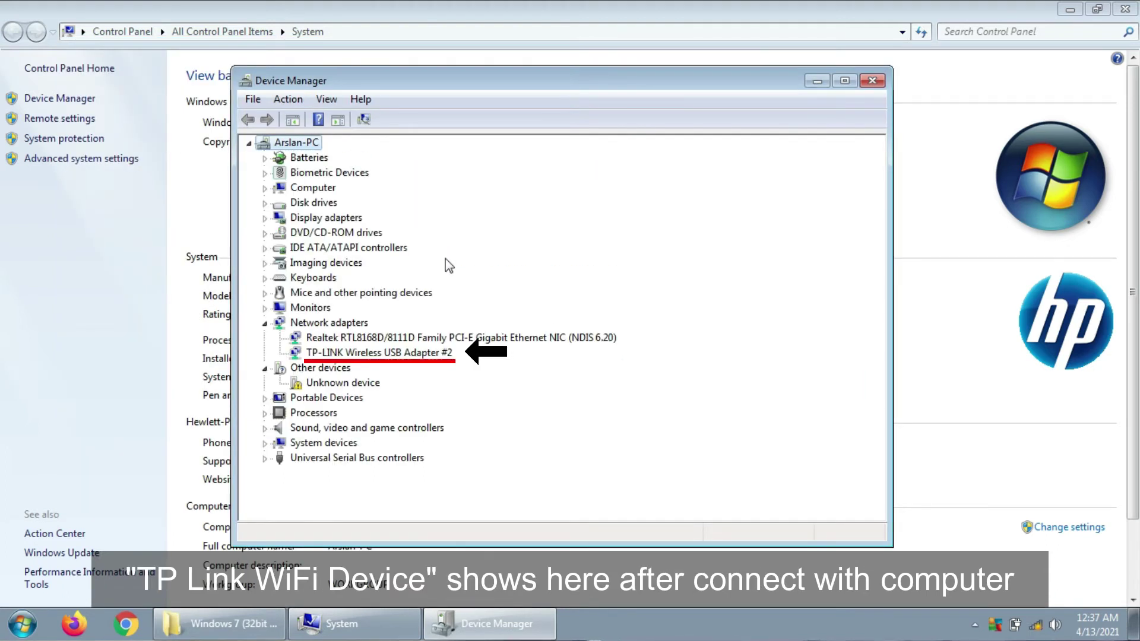
# Update the TP-LINK Wireless USB Adapter #2 driver from the desktop folder "TP Link TL-WN722N V3 Wireless USB Adapter Drivers", including subfolders
pyautogui.click(437, 355)
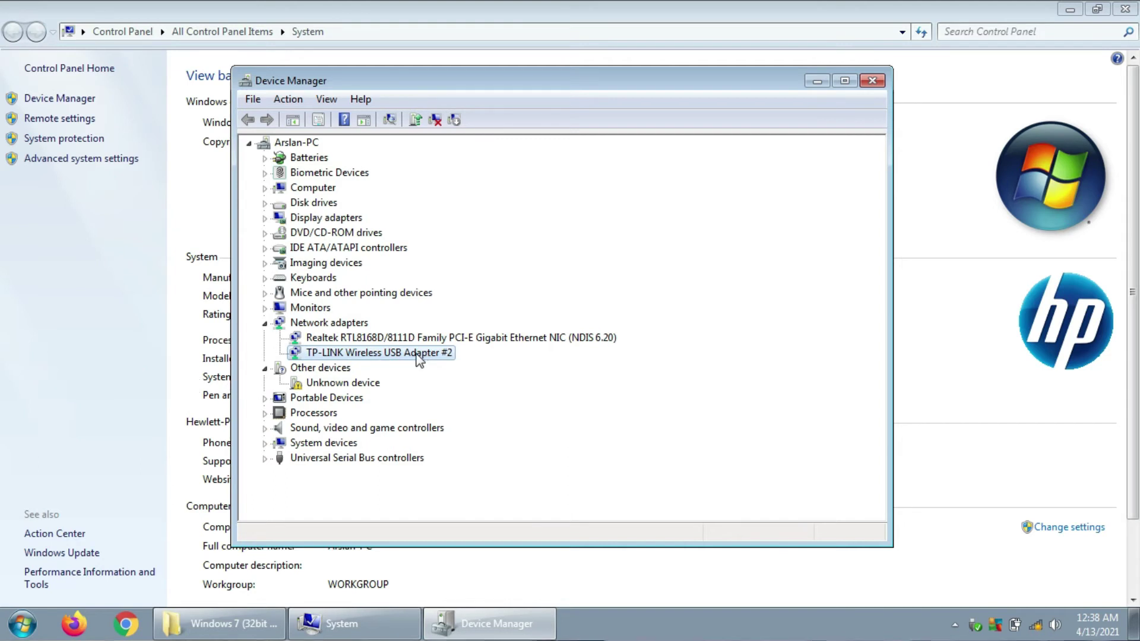
pyautogui.rightClick(417, 355)
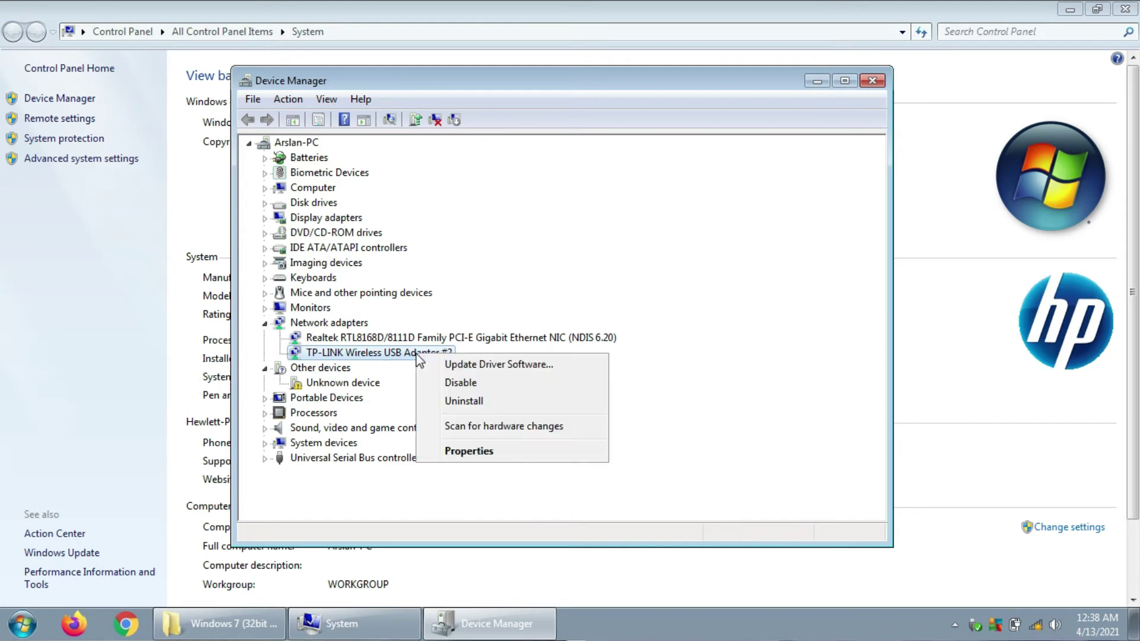
pyautogui.click(563, 365)
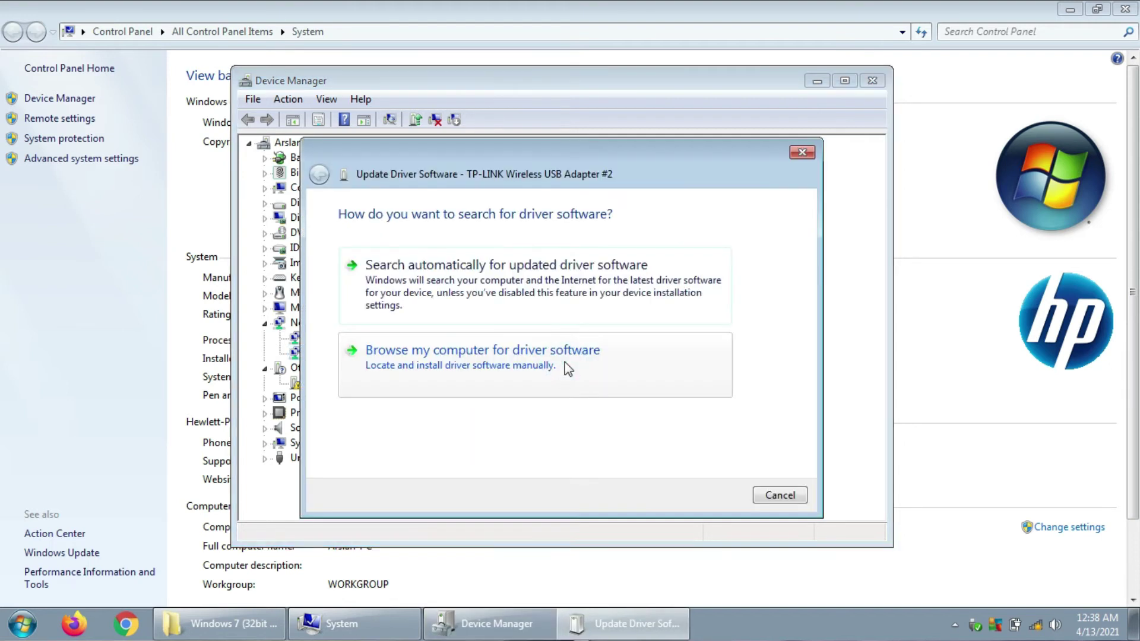
pyautogui.click(616, 354)
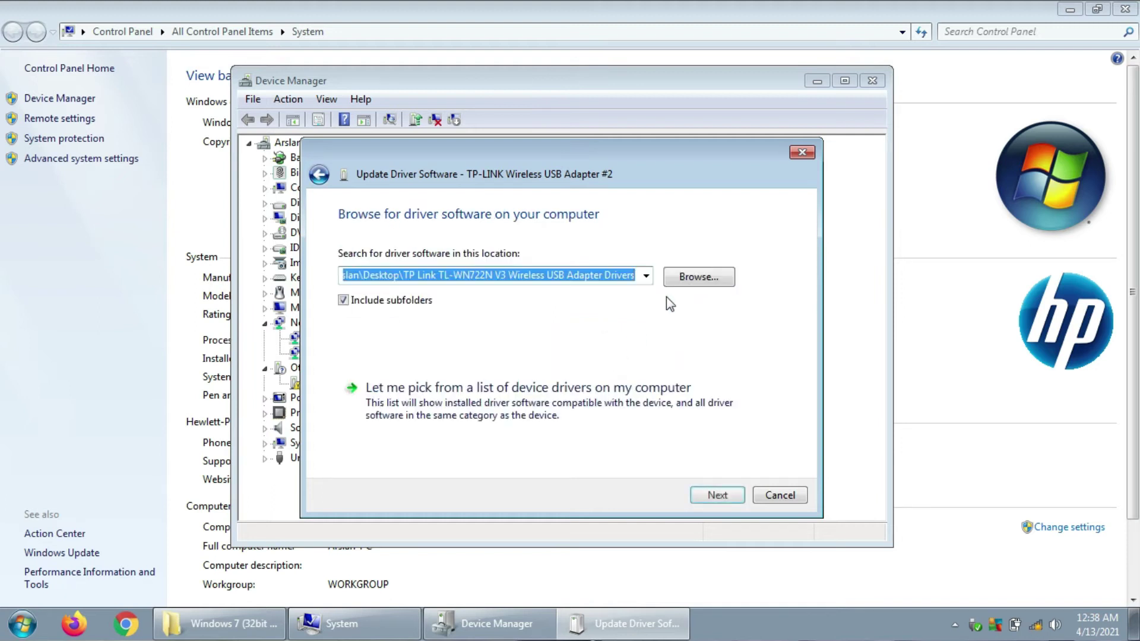
pyautogui.click(698, 281)
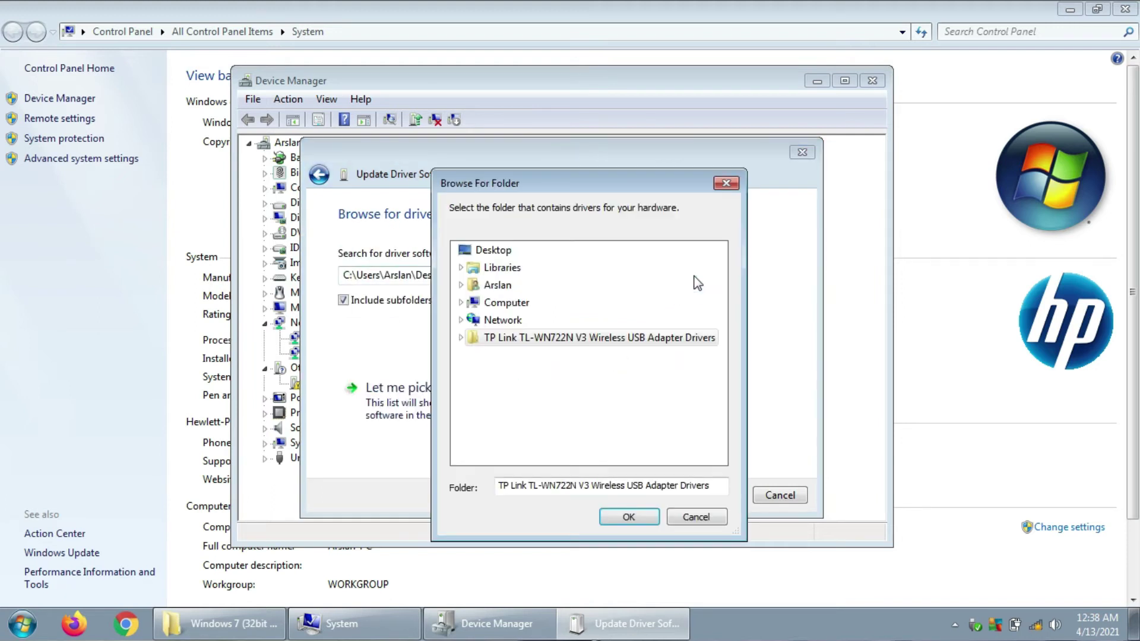
pyautogui.click(619, 514)
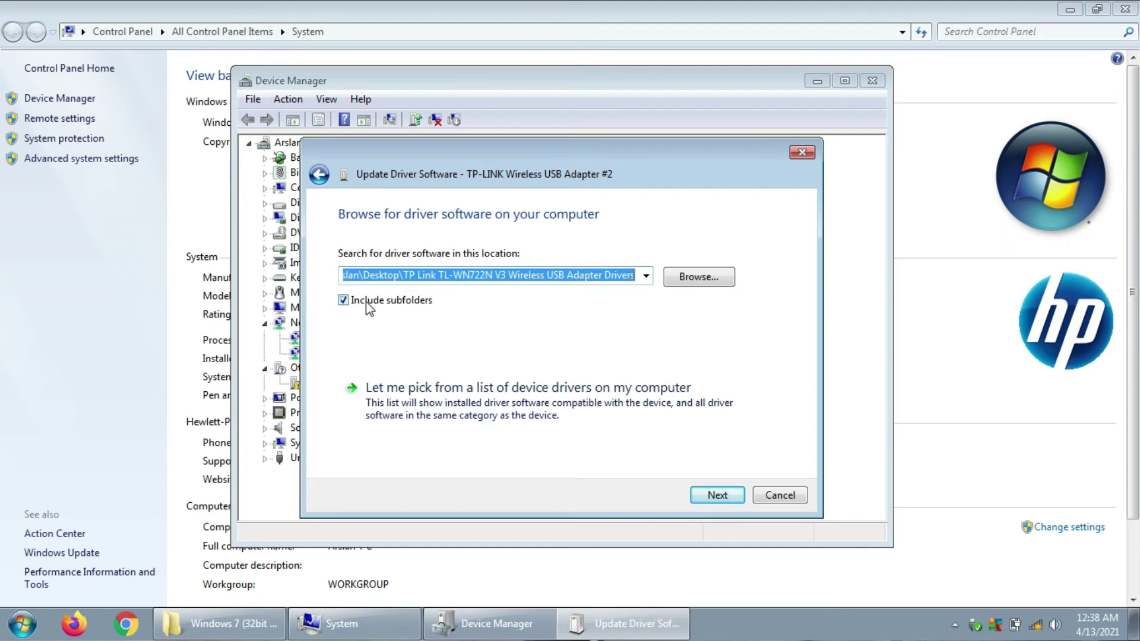
pyautogui.click(715, 497)
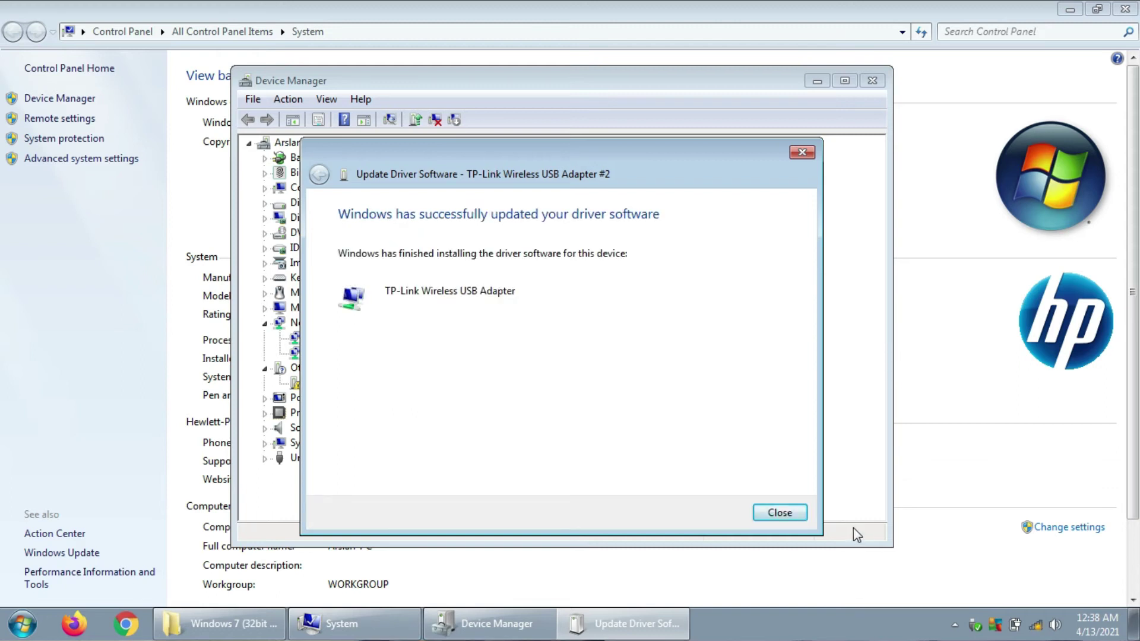
pyautogui.click(794, 514)
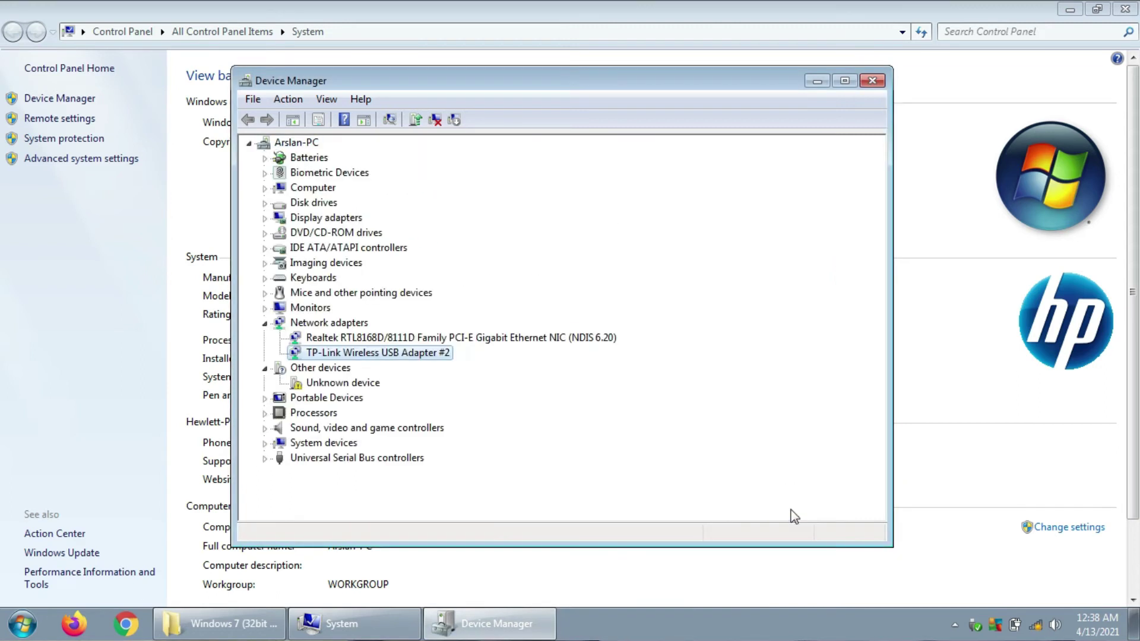
# Collapse the network adapters, scan the computer for hardware changes and close all open windows
pyautogui.click(263, 325)
pyautogui.click(297, 145)
pyautogui.click(364, 120)
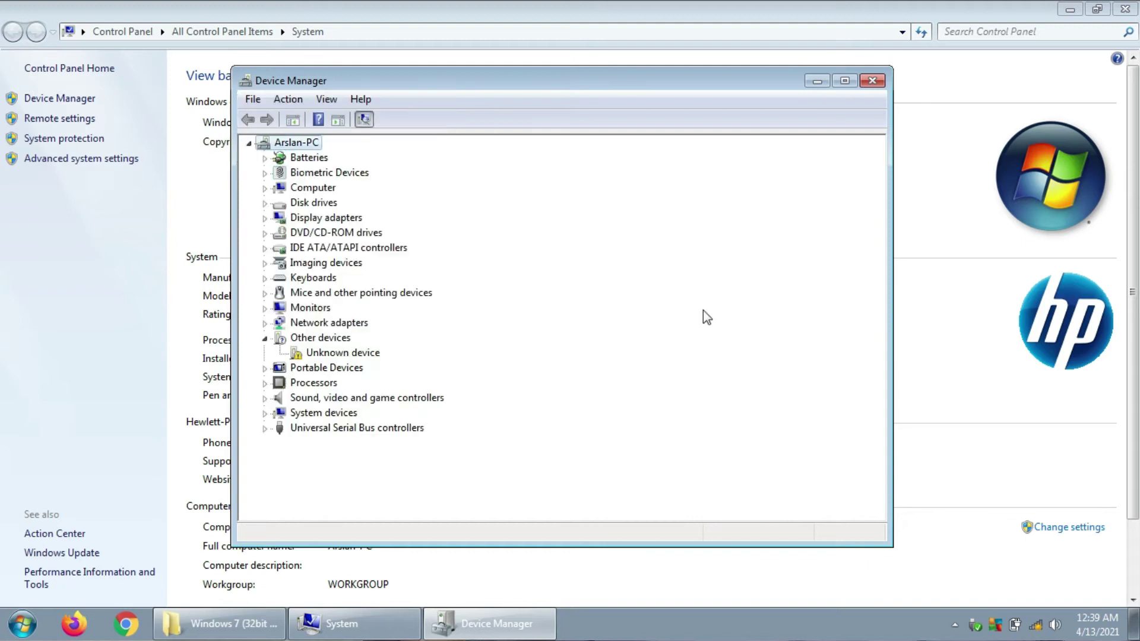
pyautogui.click(872, 83)
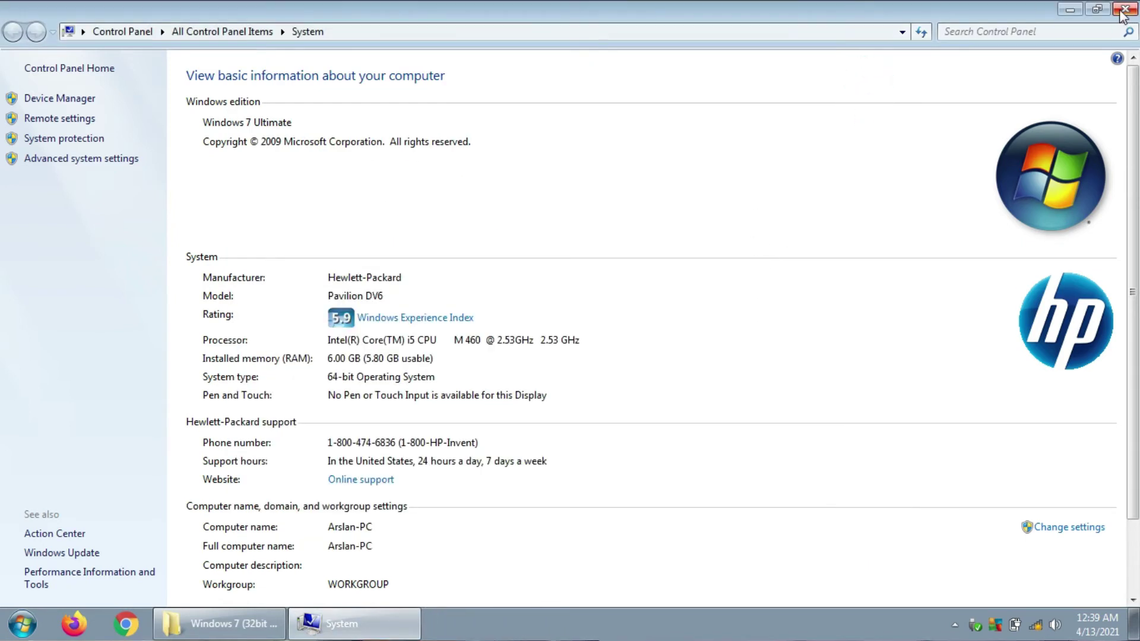
pyautogui.click(1124, 10)
pyautogui.click(1126, 8)
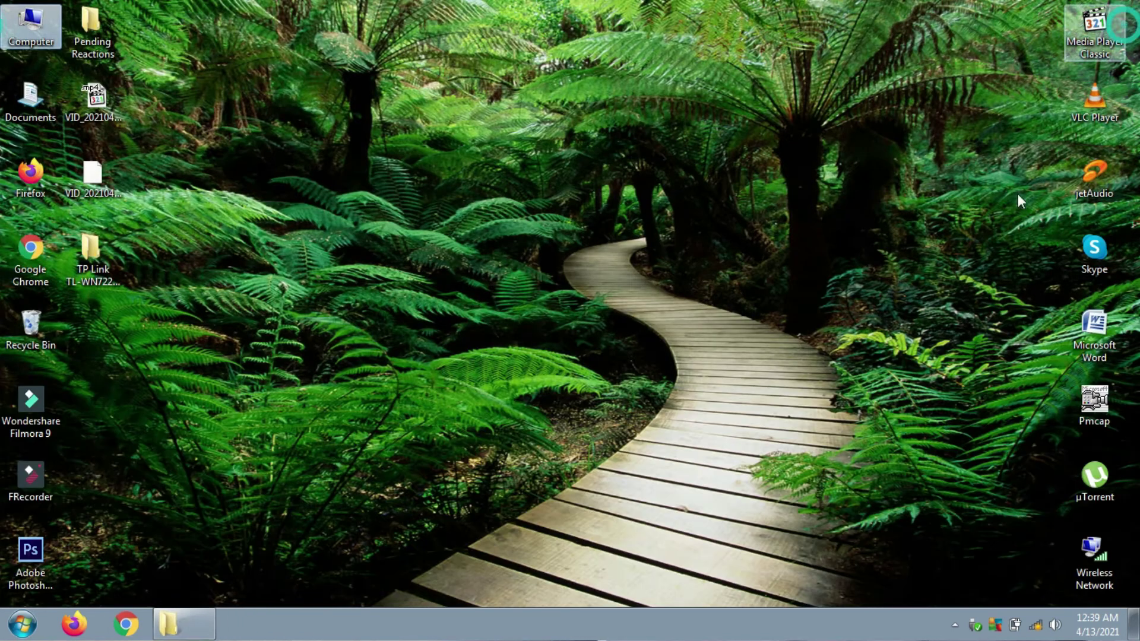
# Connect to the PTCL-BB wireless network with automatic connection enabled, entering the network security key
pyautogui.click(1037, 627)
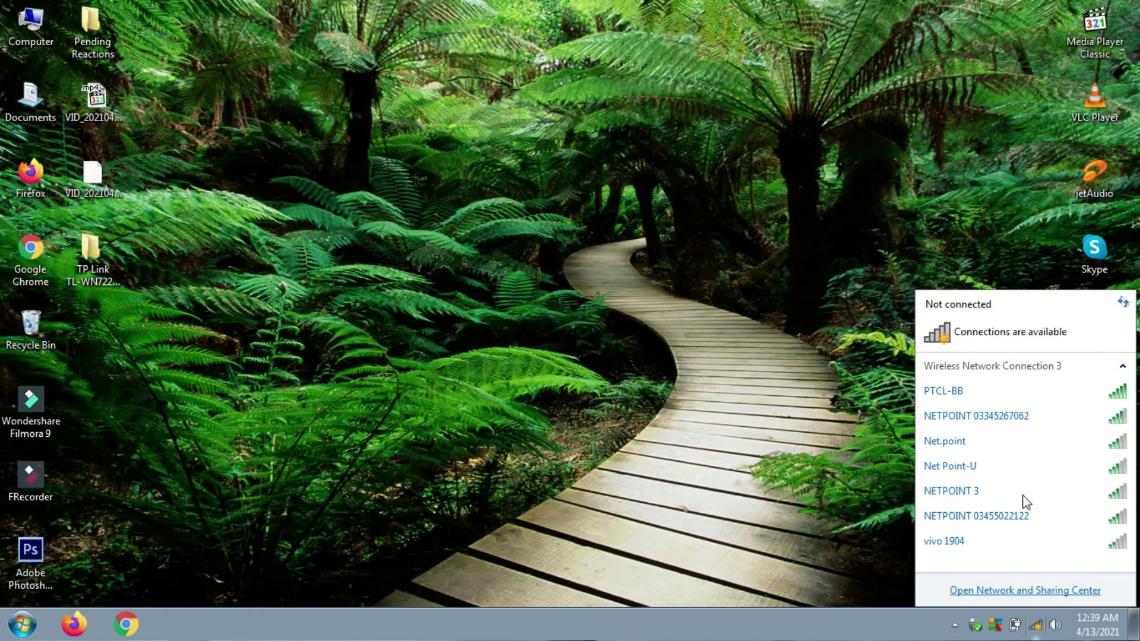
pyautogui.click(1026, 392)
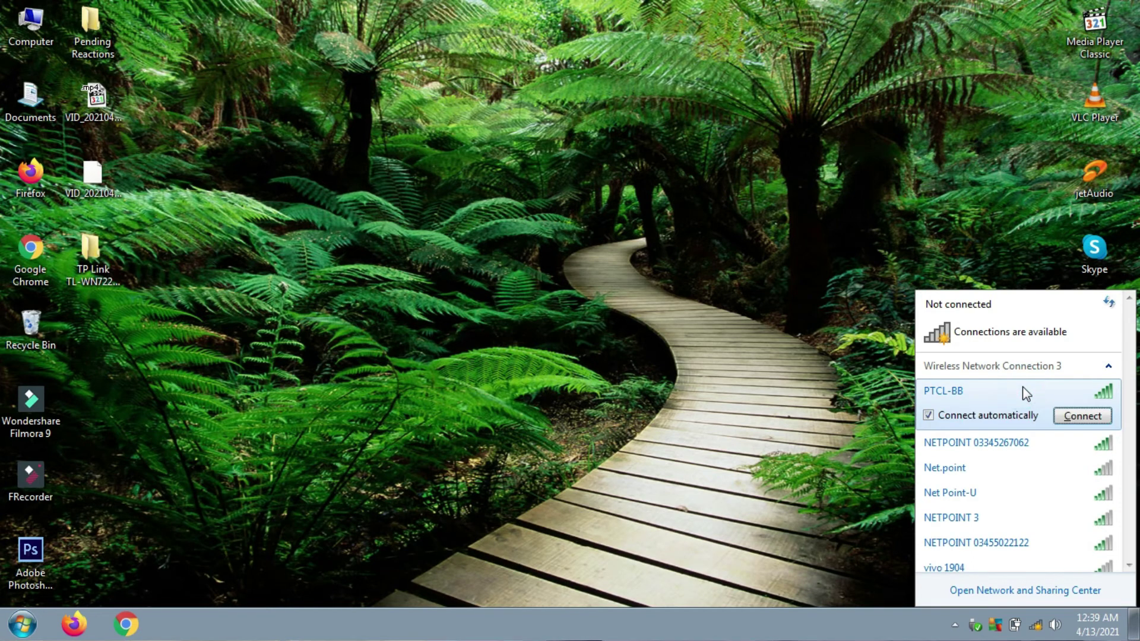
pyautogui.click(1079, 417)
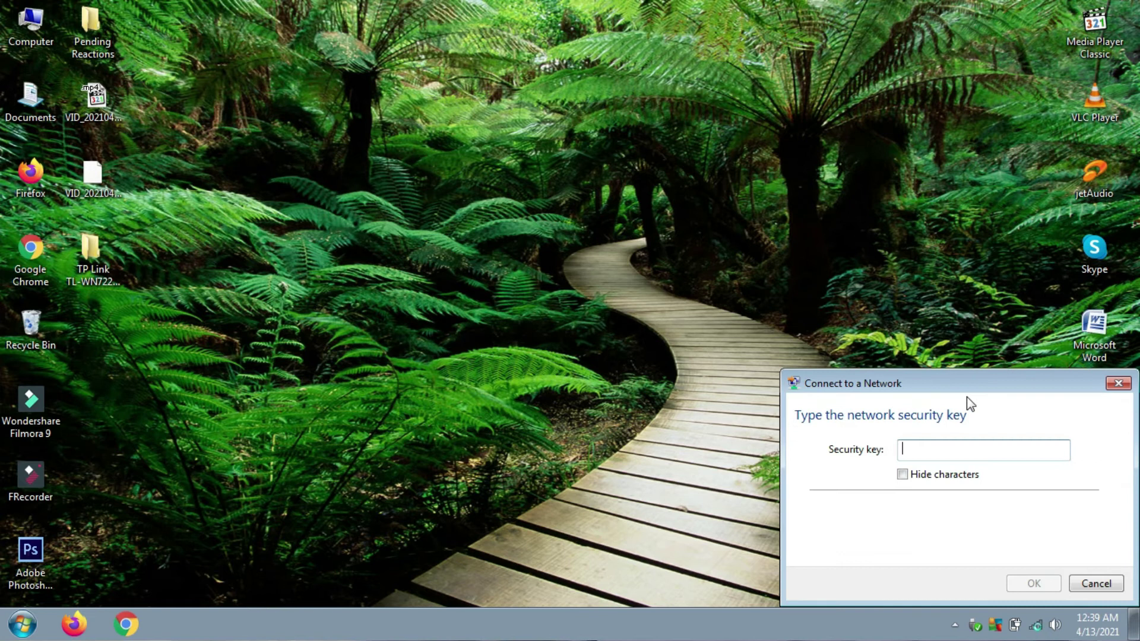
pyautogui.click(999, 452)
pyautogui.hotkey('ctrl', 'v')
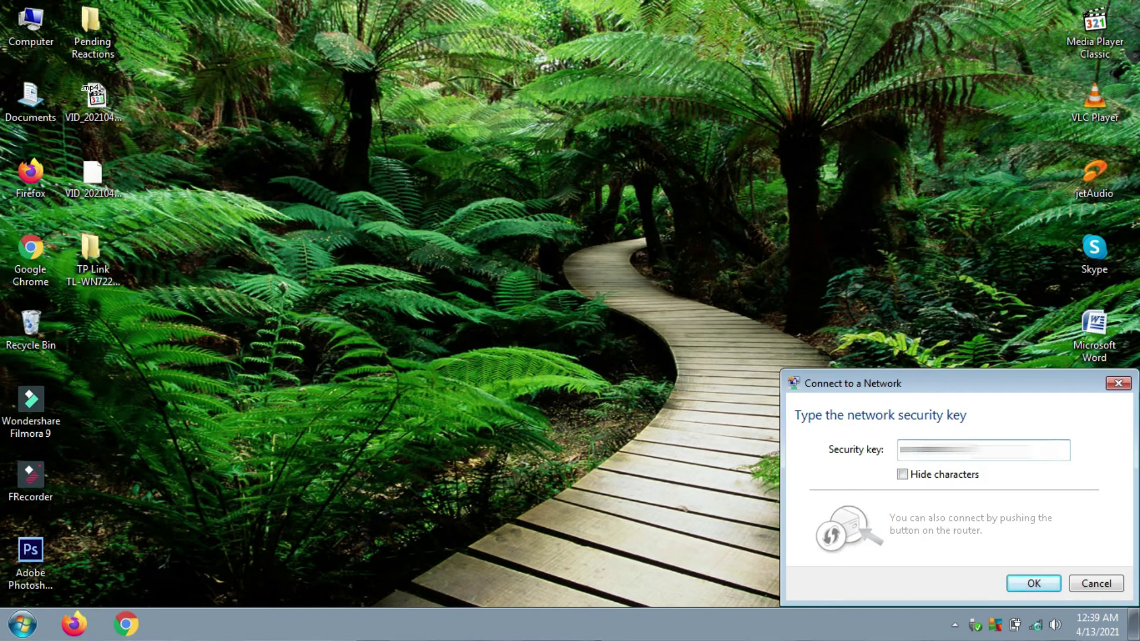
pyautogui.click(1033, 584)
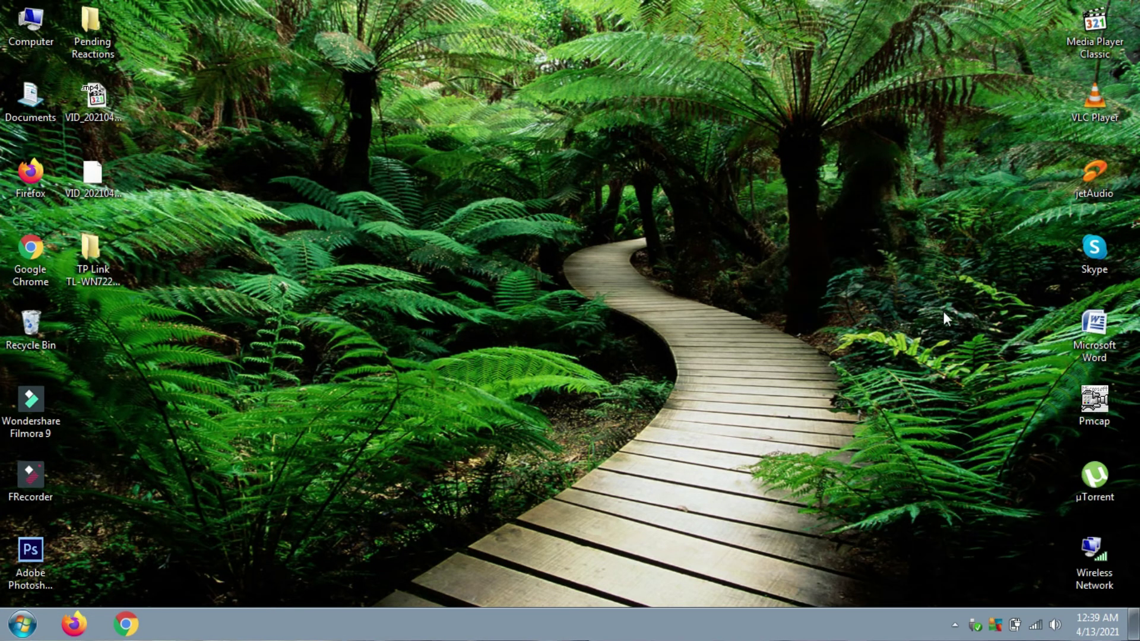
# Check the status of the PTCL-BB wireless connection, close its status window and refresh the desktop
pyautogui.click(1035, 625)
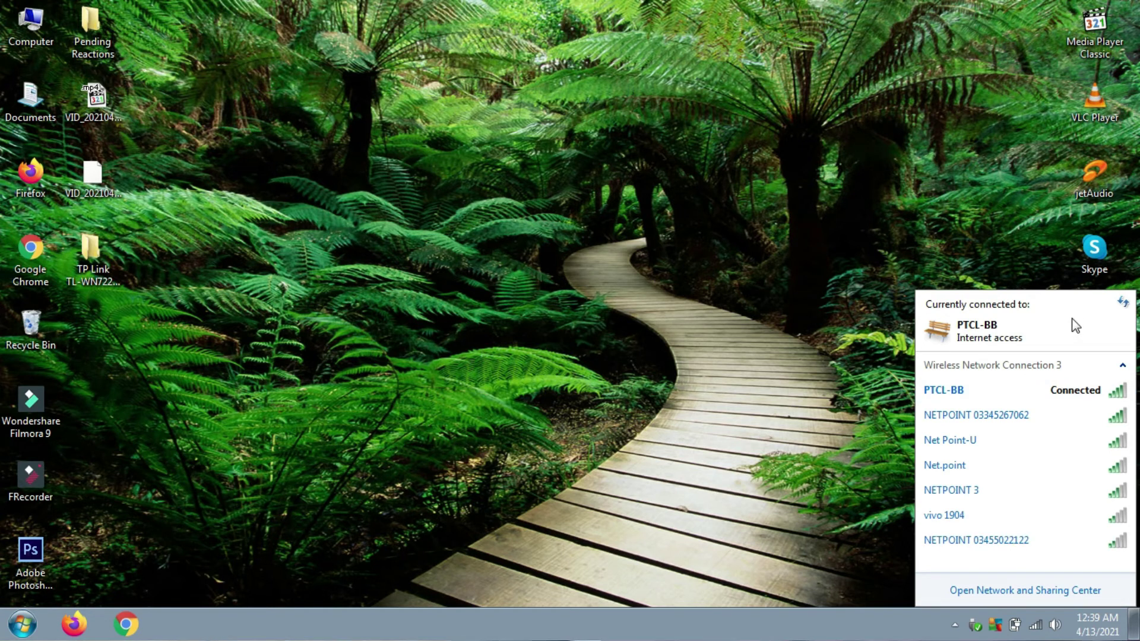
pyautogui.click(1000, 389)
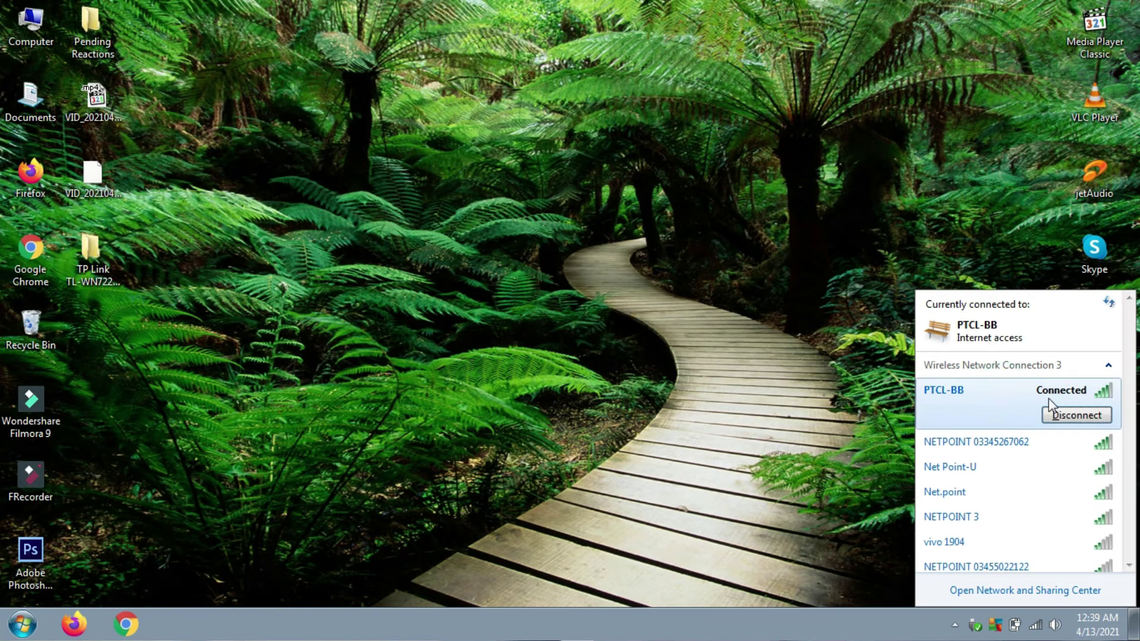
pyautogui.rightClick(984, 394)
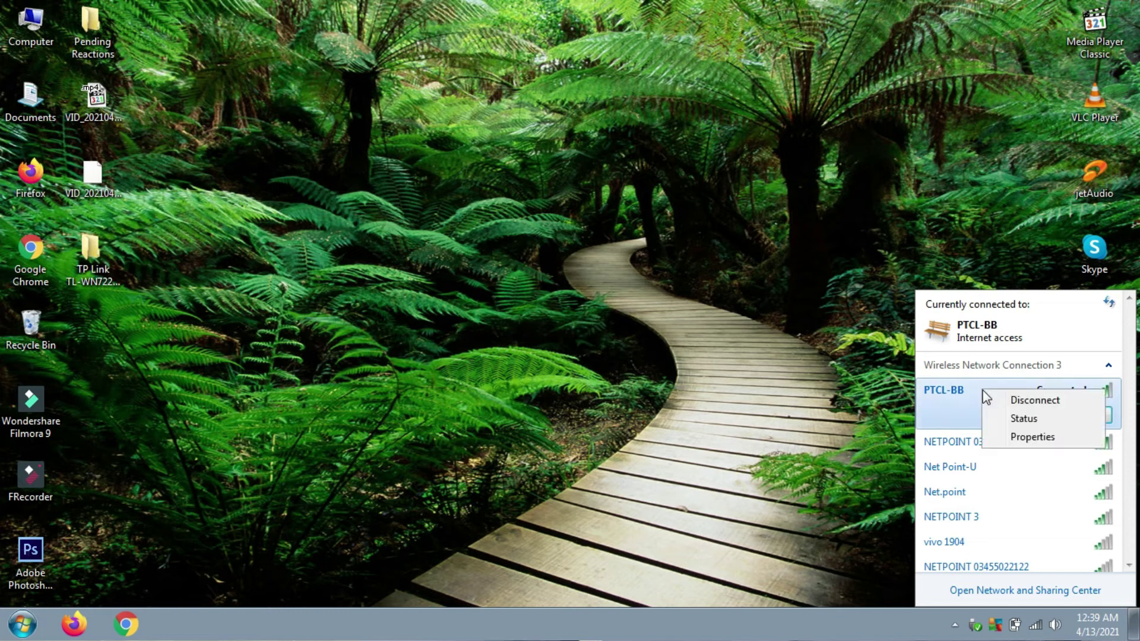
pyautogui.click(1023, 419)
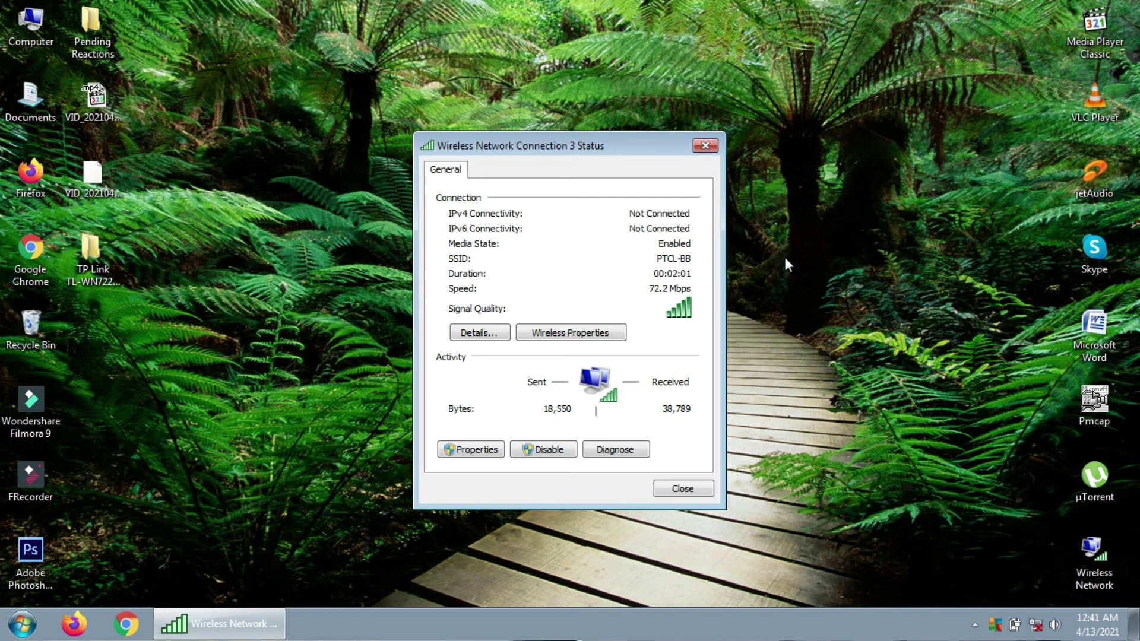
pyautogui.click(706, 146)
pyautogui.rightClick(821, 248)
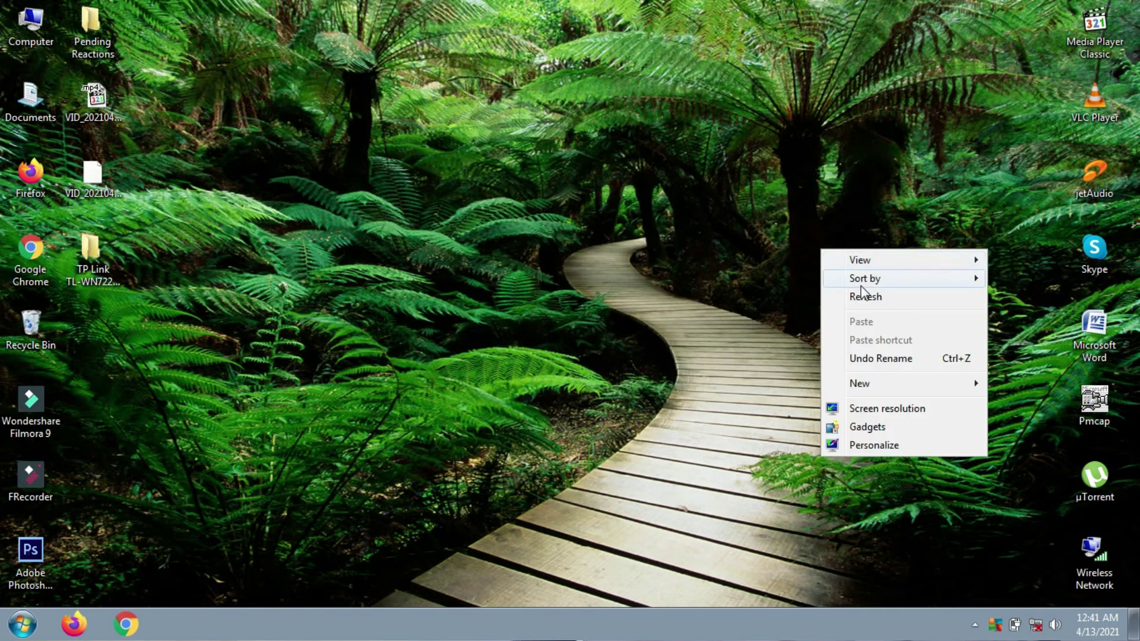
pyautogui.click(867, 296)
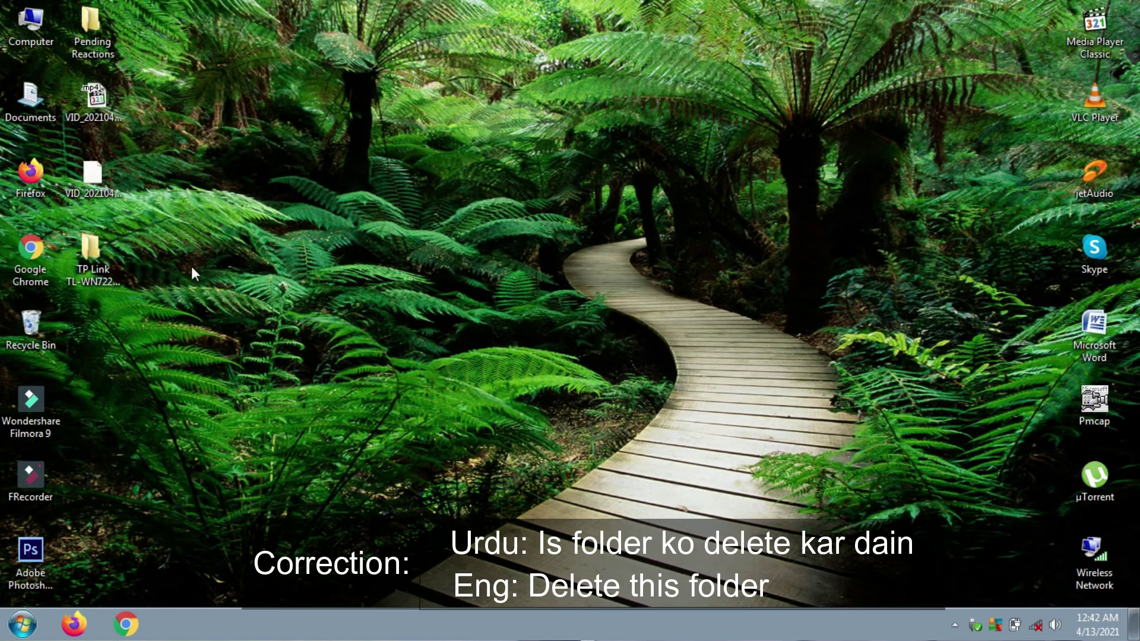
# Delete the extracted TL-WN722N(EU)_V3_190409_Win7 folder from "Windows 7 (32bit 64 bit)", keeping the ZIP archive, and close the window
pyautogui.doubleClick(101, 263)
pyautogui.click(262, 99)
pyautogui.doubleClick(262, 102)
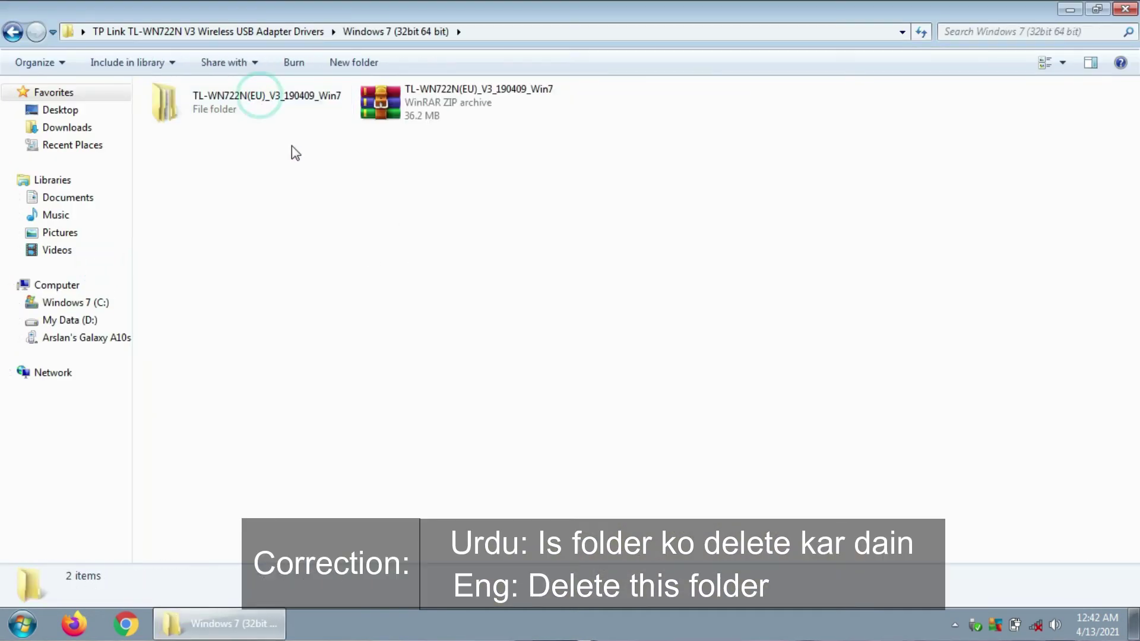
pyautogui.click(264, 107)
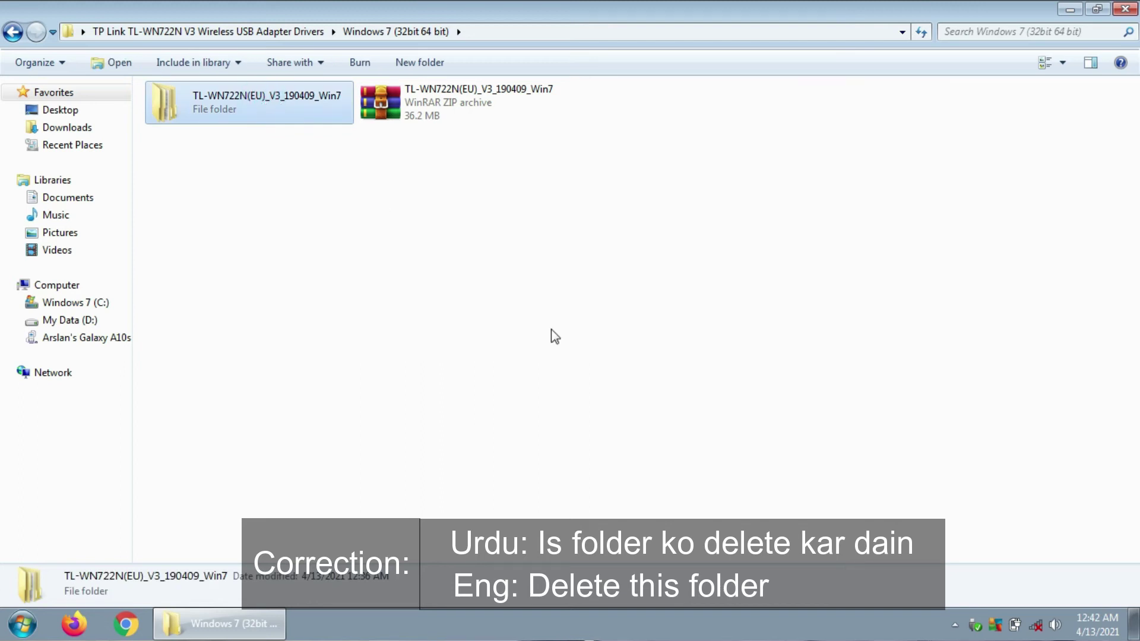
pyautogui.press('Delete')
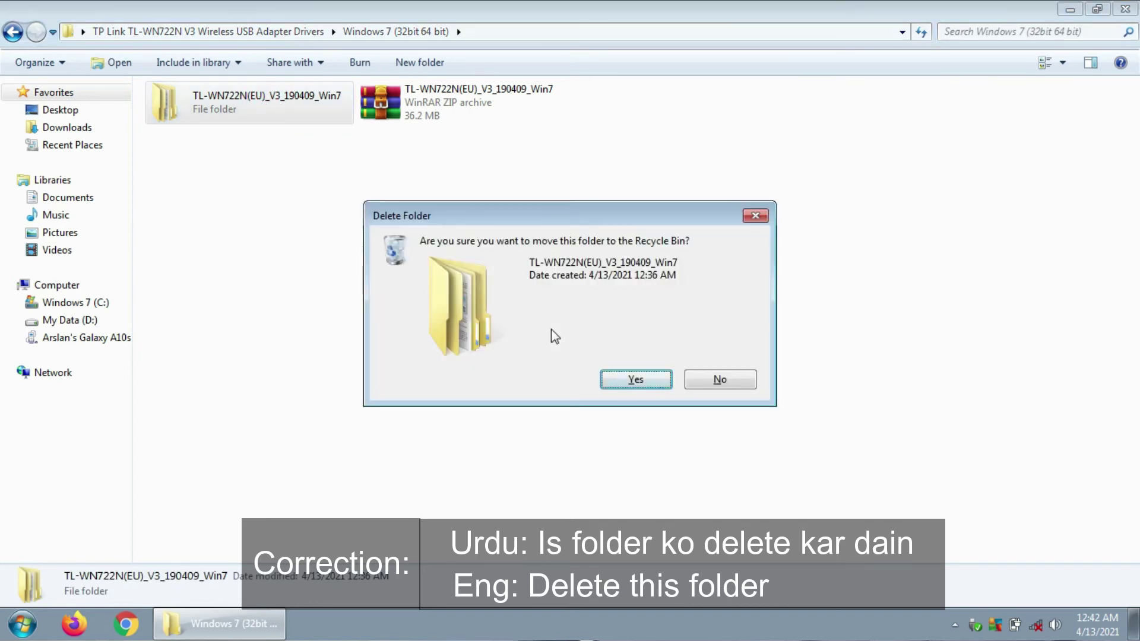
pyautogui.press('Return')
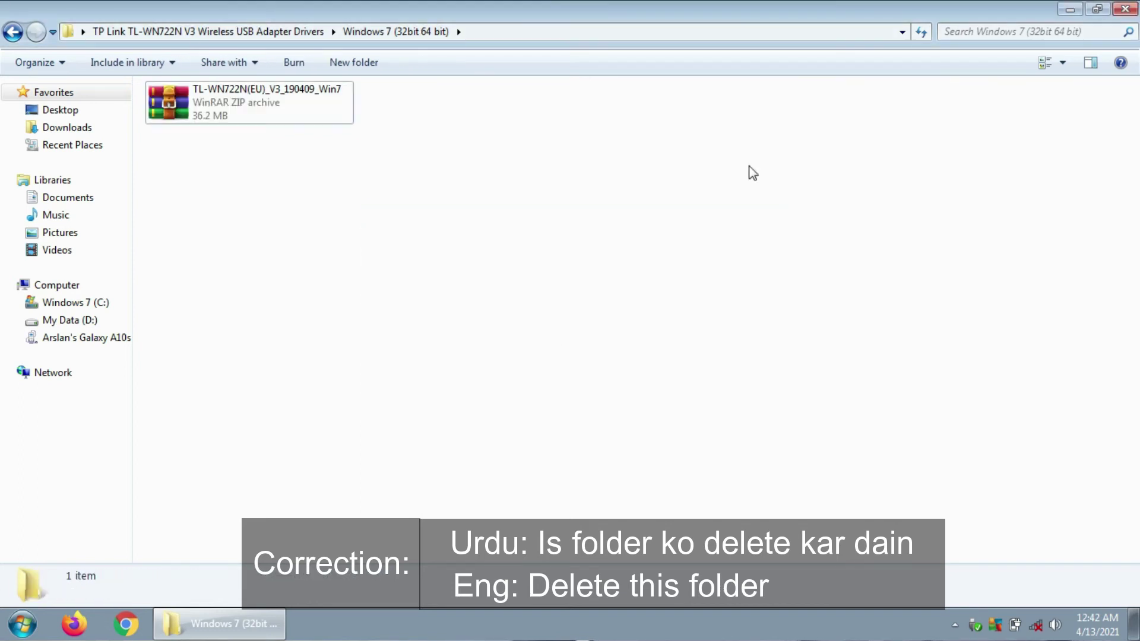
pyautogui.click(1125, 9)
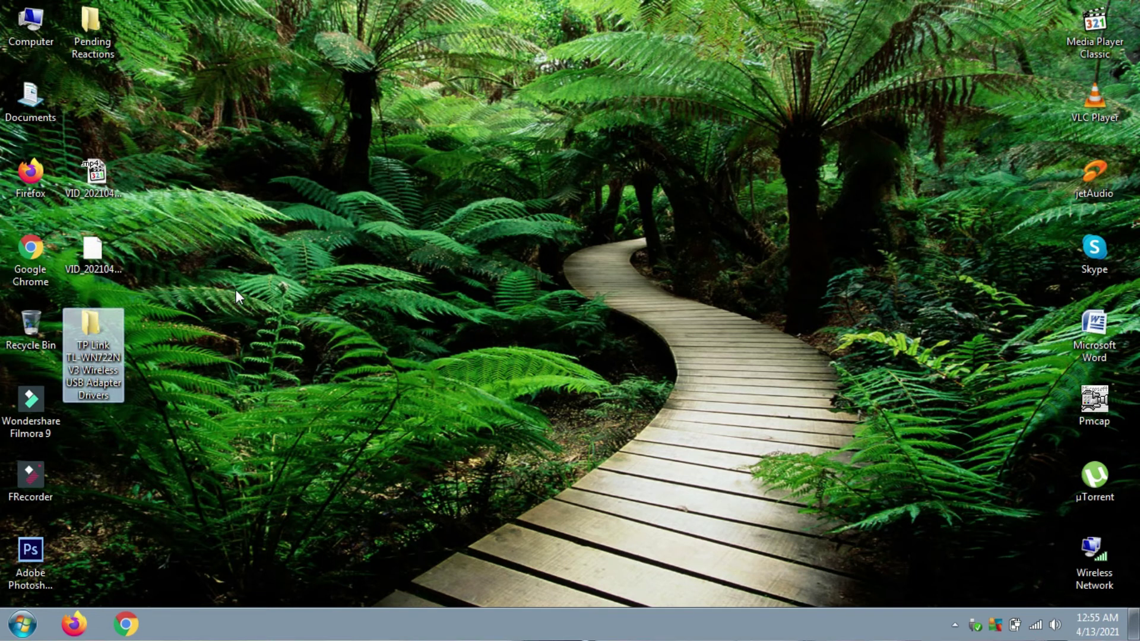
# Change the icon of the "TP Link TL-WN722N V3 Wireless USB Adapter Drivers" desktop folder to the drive with a green arrow from SHELL32.dll
pyautogui.rightClick(107, 328)
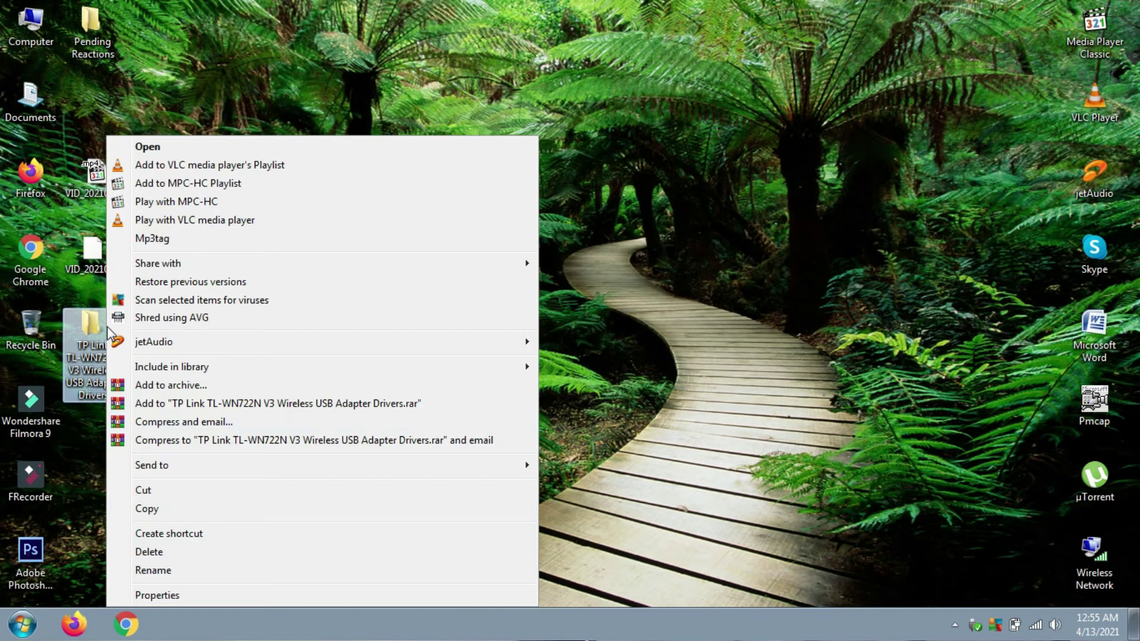
pyautogui.click(212, 596)
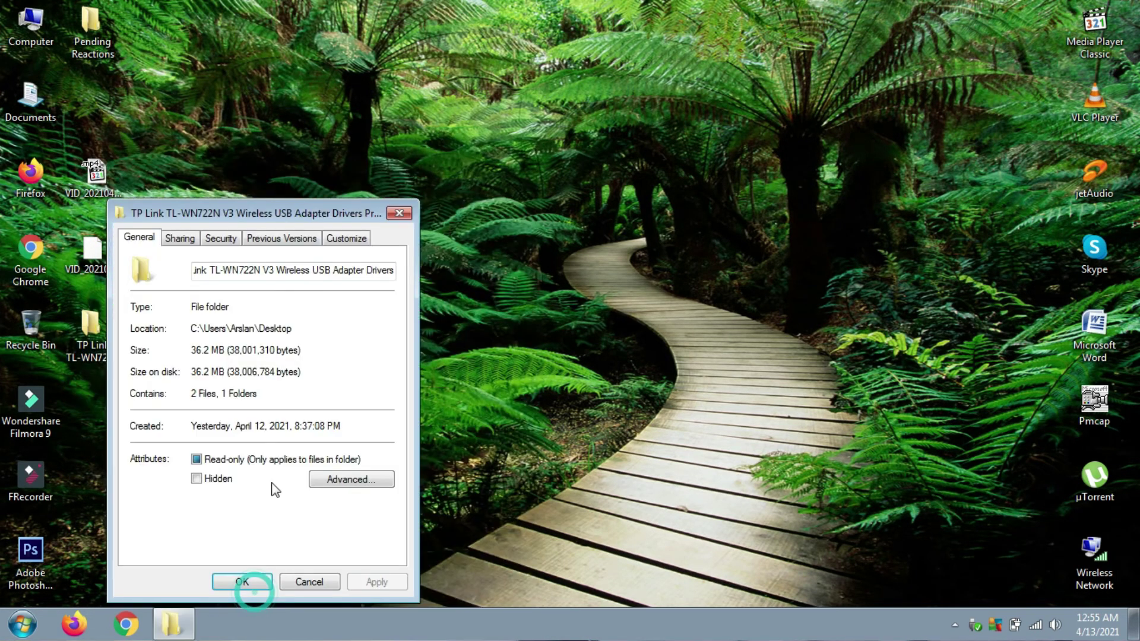
pyautogui.click(347, 239)
pyautogui.click(177, 494)
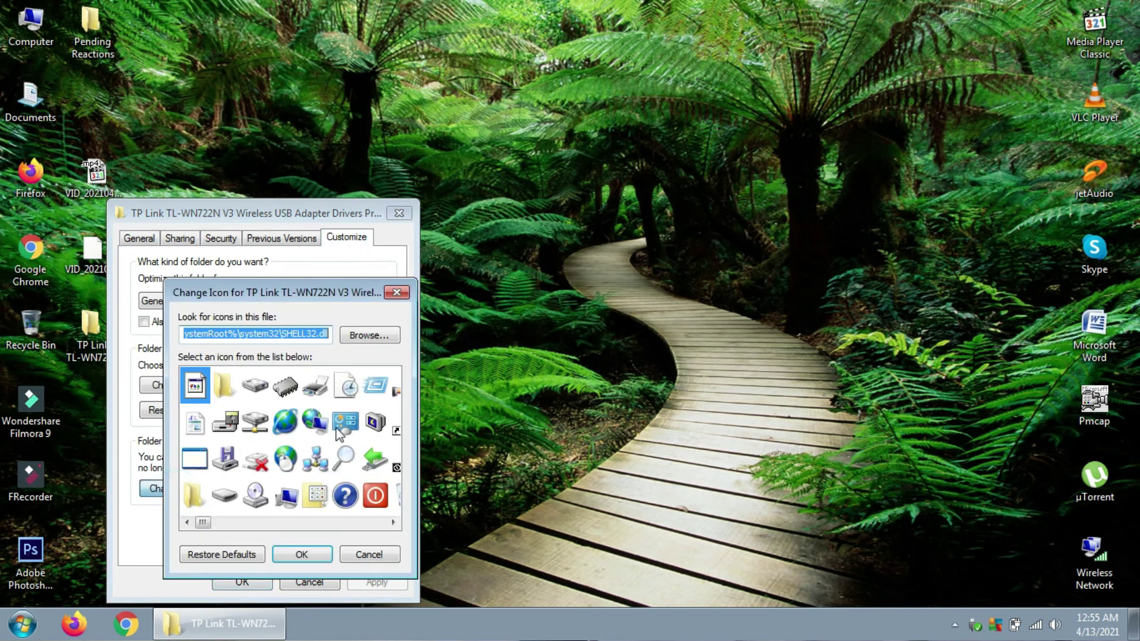
pyautogui.click(373, 468)
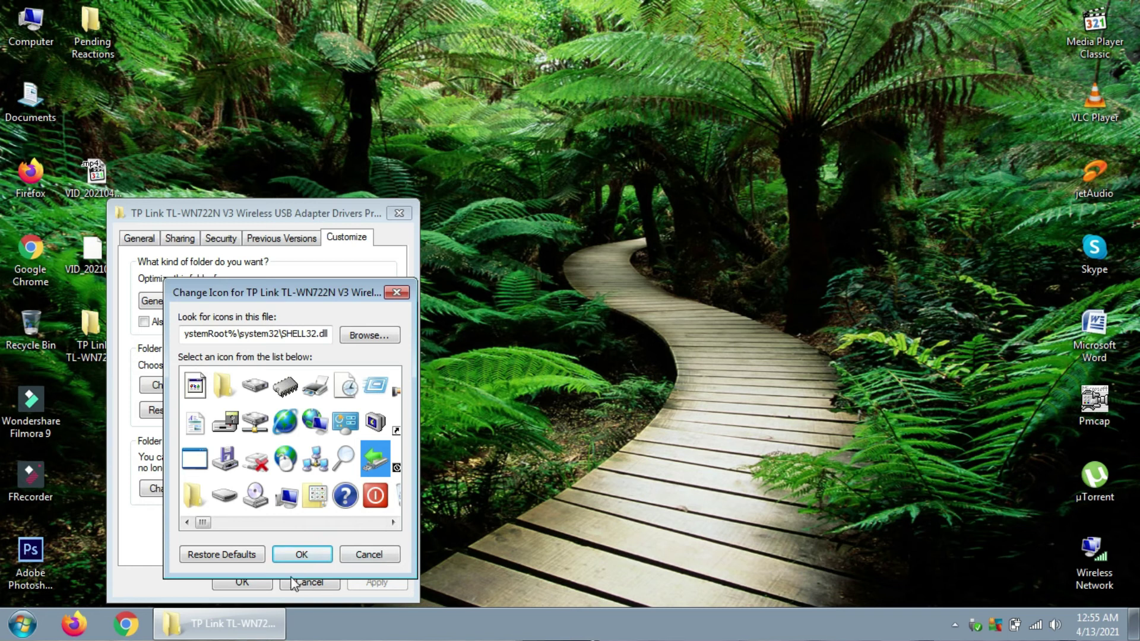
pyautogui.click(294, 555)
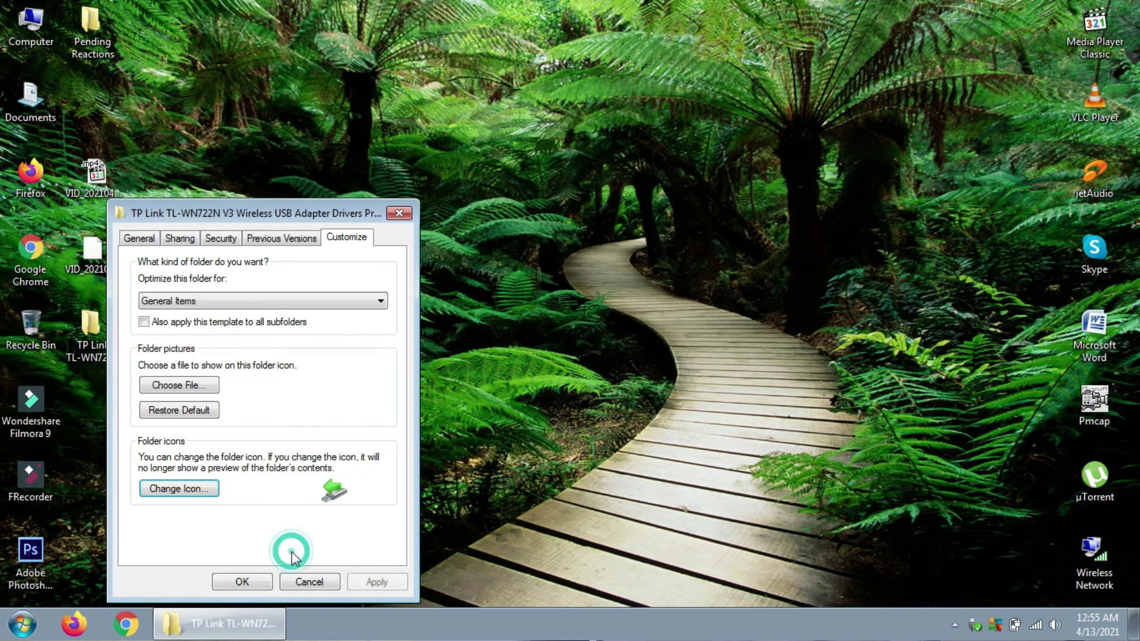
pyautogui.click(374, 584)
pyautogui.click(244, 582)
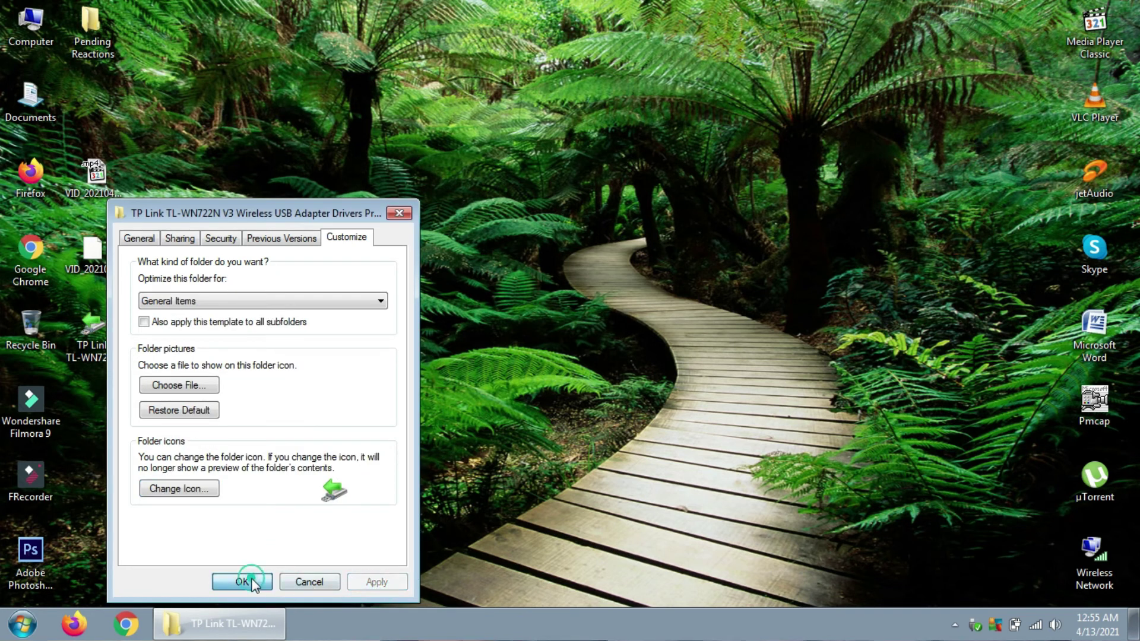
pyautogui.click(89, 355)
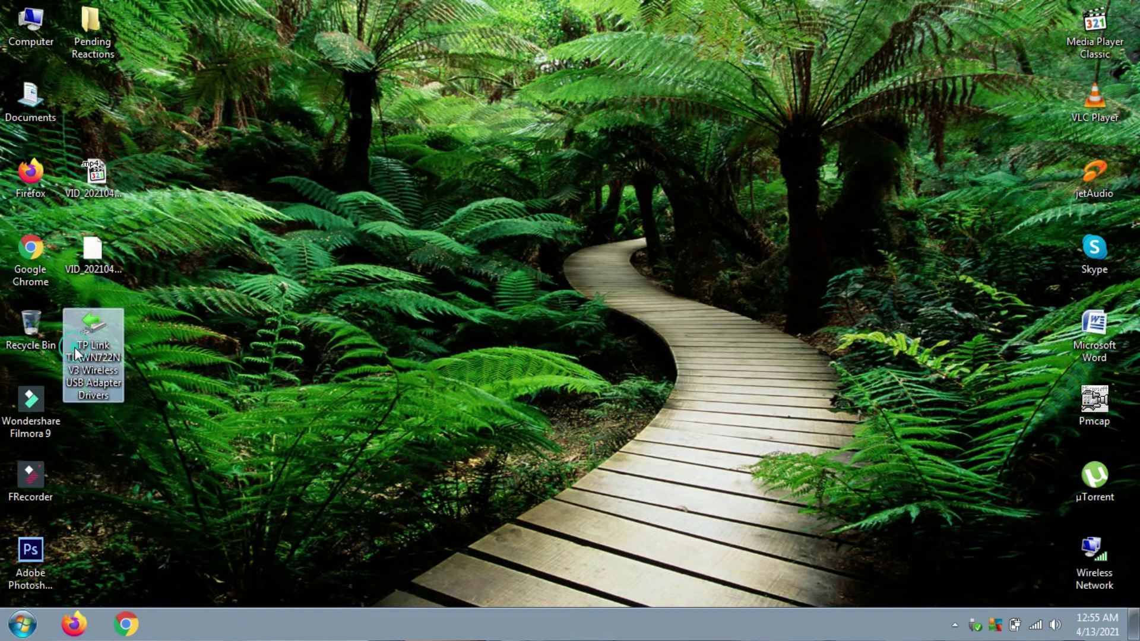
pyautogui.rightClick(76, 353)
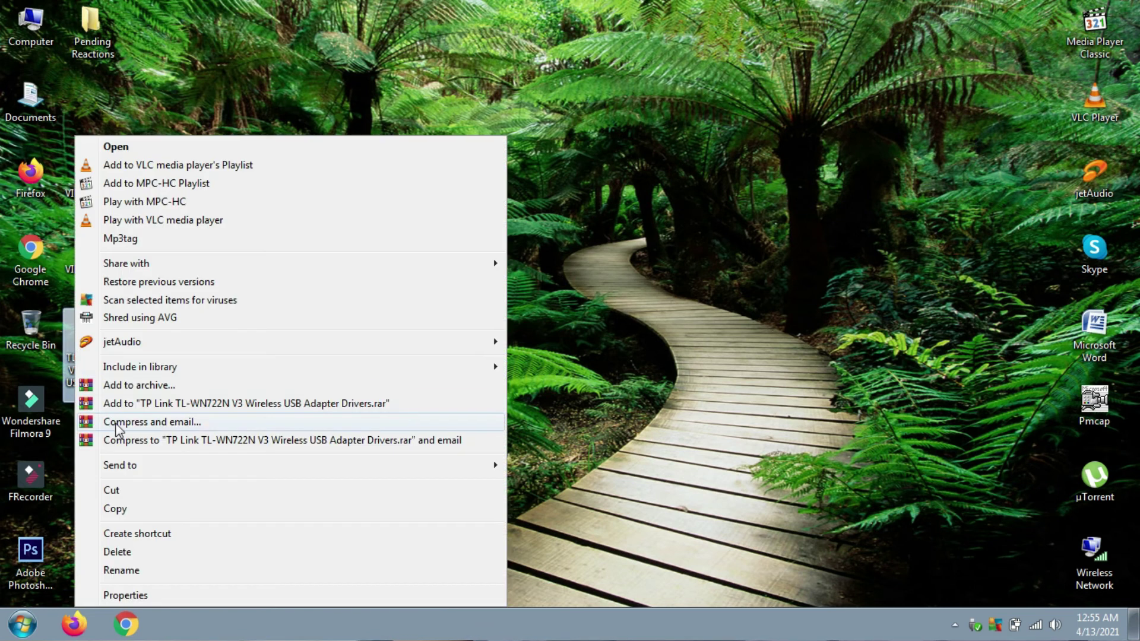
pyautogui.click(304, 104)
pyautogui.rightClick(304, 104)
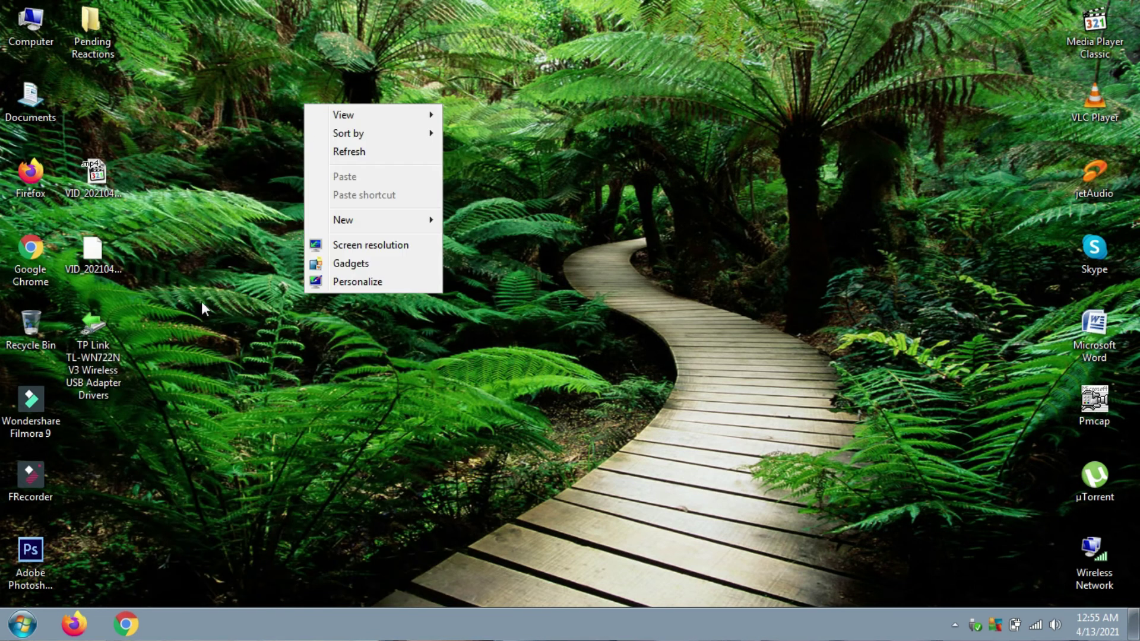
pyautogui.click(90, 379)
pyautogui.click(139, 364)
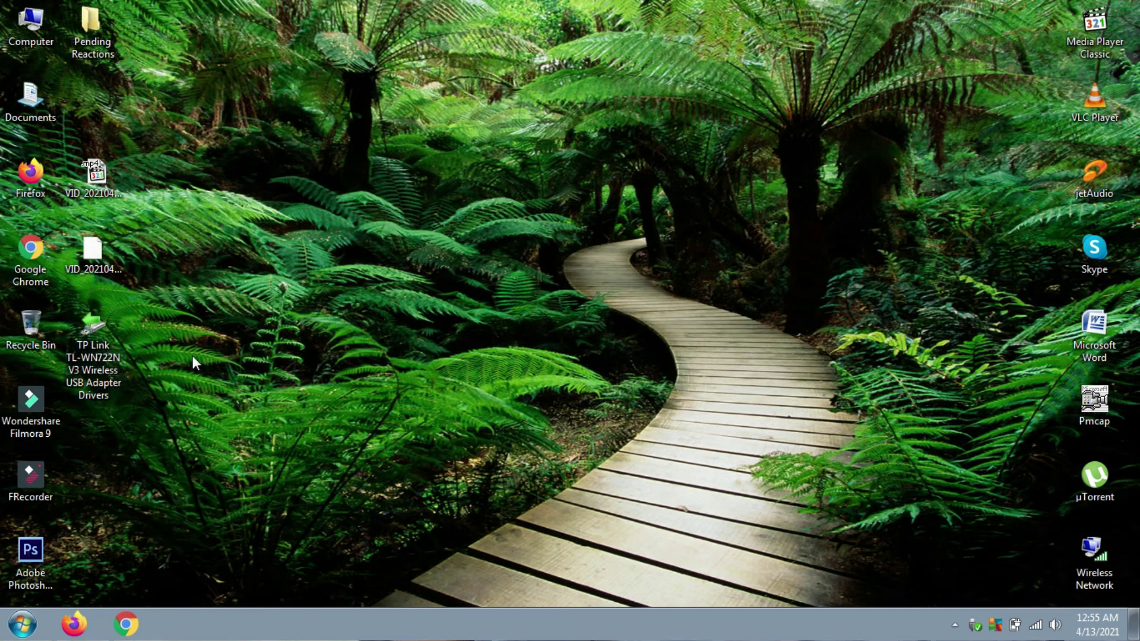